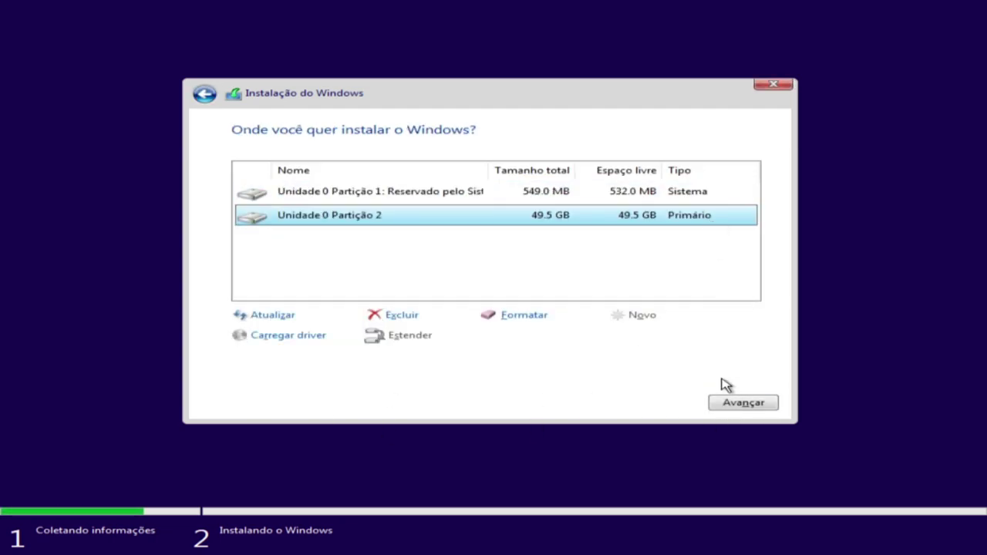
Step: Install Windows onto the 49.5 GB second partition (Unidade 0 Partição 2)
{"action": "left_click", "coordinate": [727, 398]}
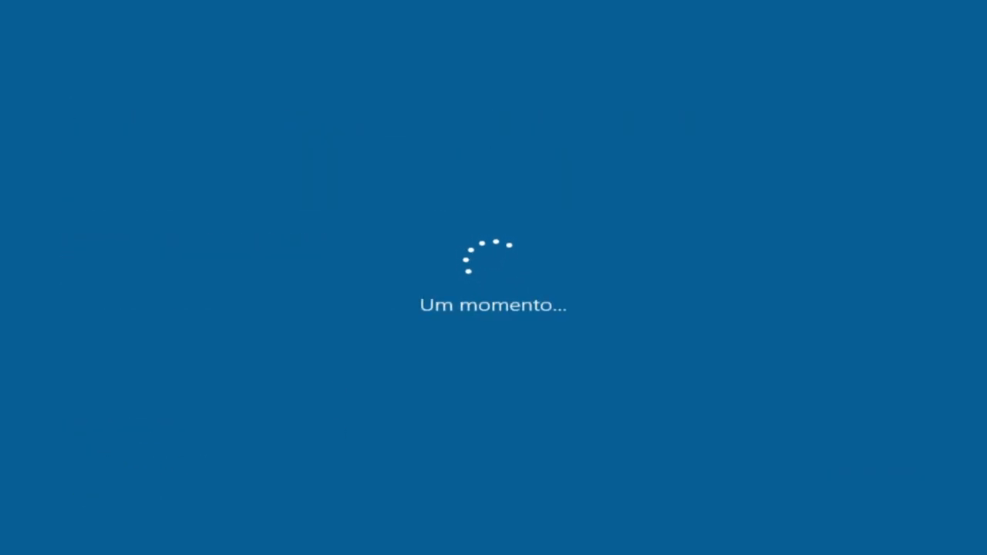
Step: Name the user account 'marcus' and continue setup to the desktop
{"action": "type", "text": "marcus"}
{"action": "left_click", "coordinate": [839, 479]}
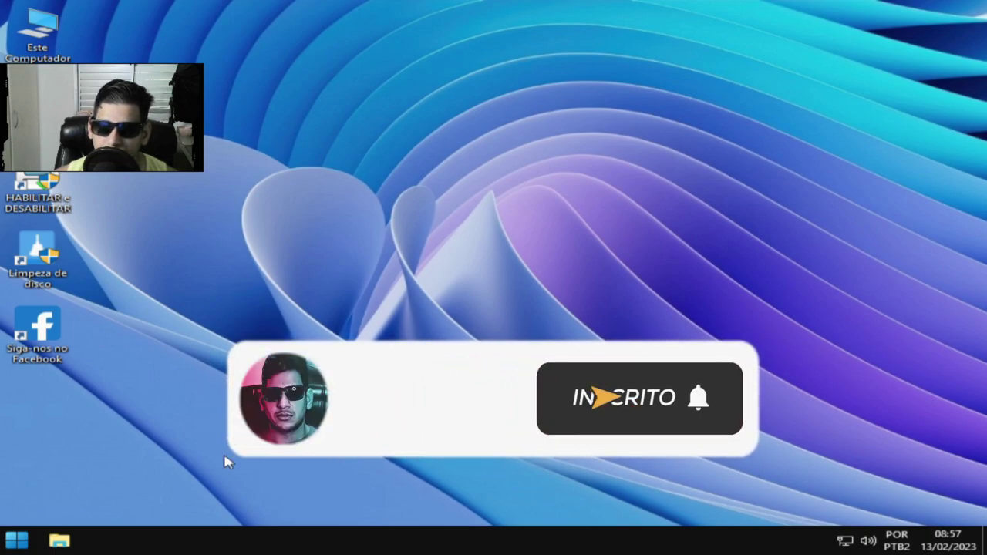
Step: Open Task Manager from the taskbar menu and show the Desempenho CPU graph
{"action": "right_click", "coordinate": [391, 547]}
{"action": "left_click", "coordinate": [501, 476]}
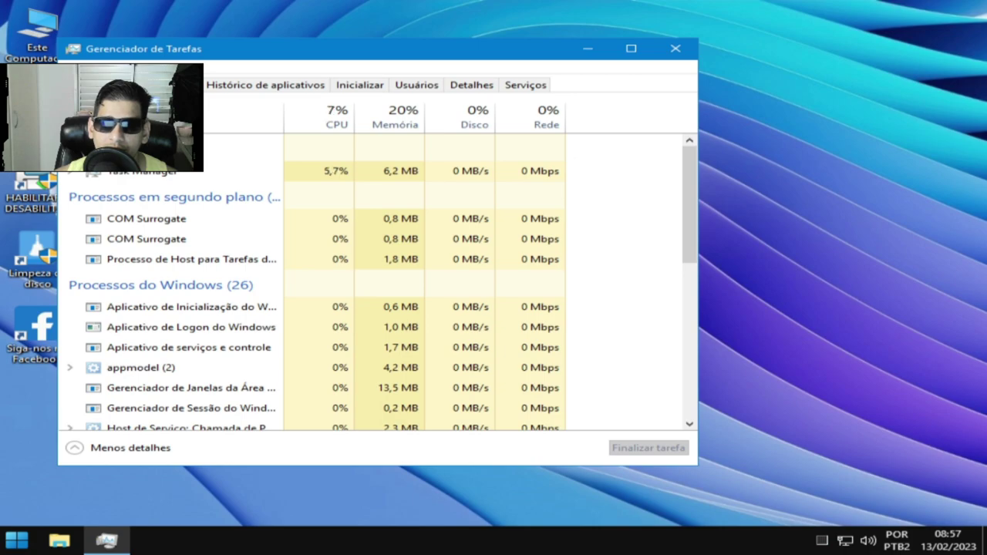
{"action": "left_click", "coordinate": [182, 85]}
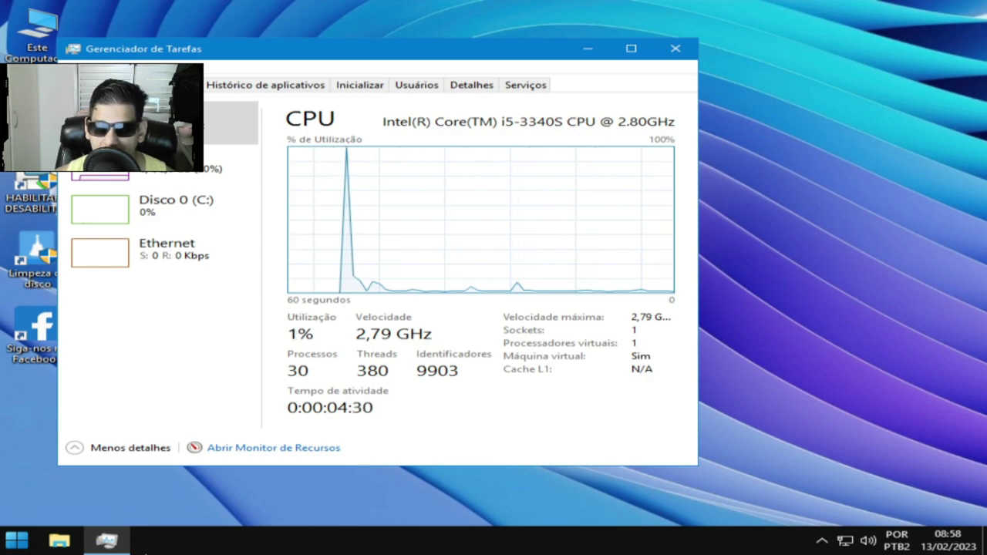
Step: Run winver from the Run box to show About Windows, build 14393.5648
{"action": "right_click", "coordinate": [255, 524]}
{"action": "right_click", "coordinate": [222, 539]}
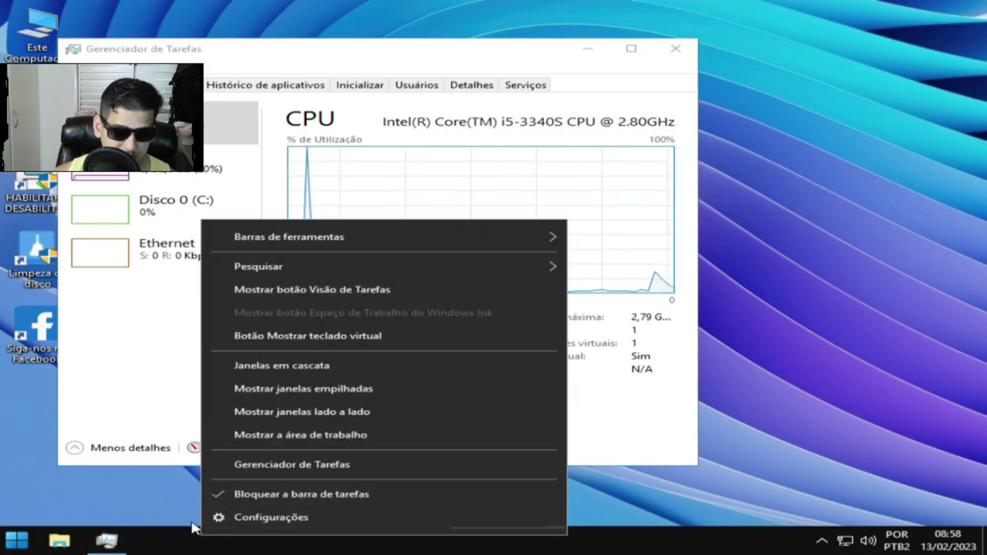
{"action": "key", "text": "super+r"}
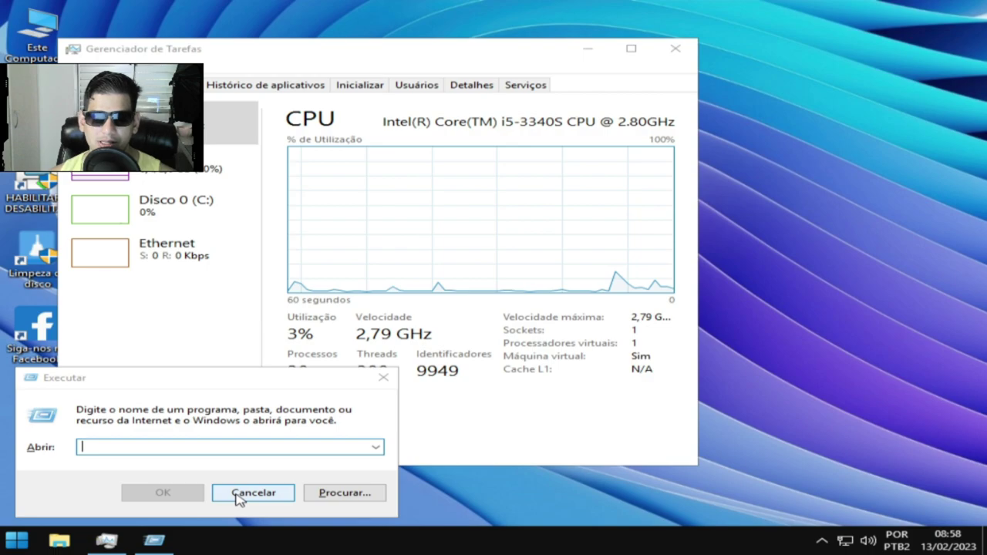
{"action": "left_click", "coordinate": [214, 446]}
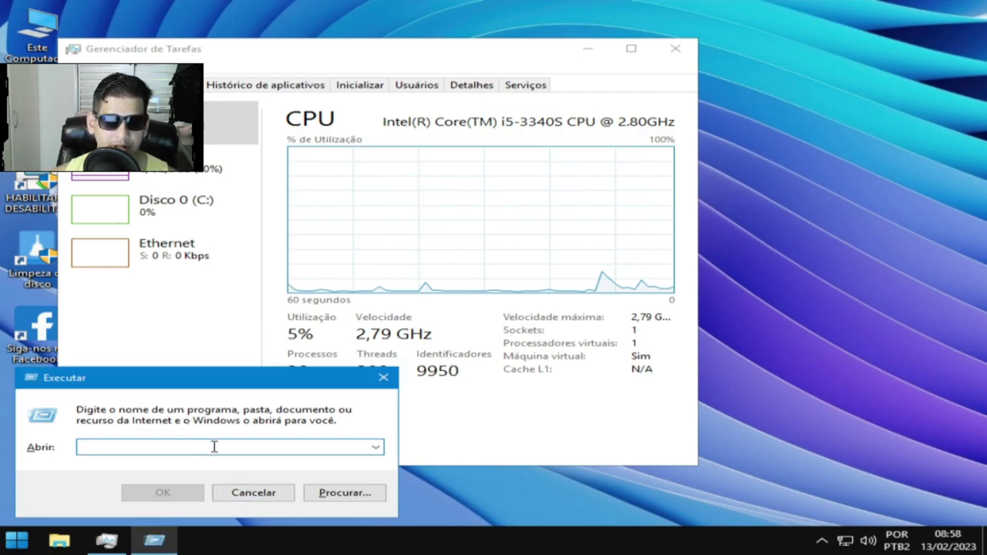
{"action": "type", "text": "w"}
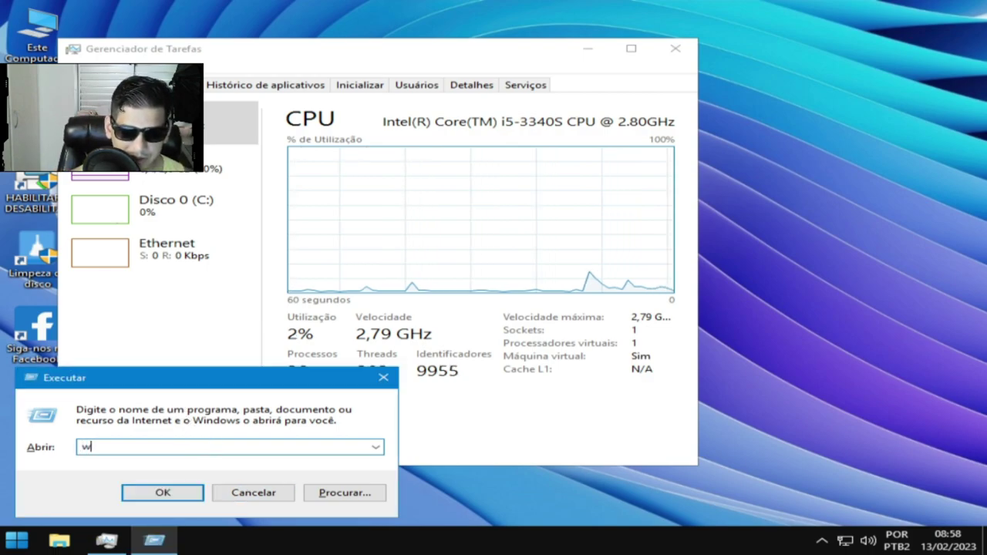
{"action": "type", "text": "inver"}
{"action": "key", "text": "Return"}
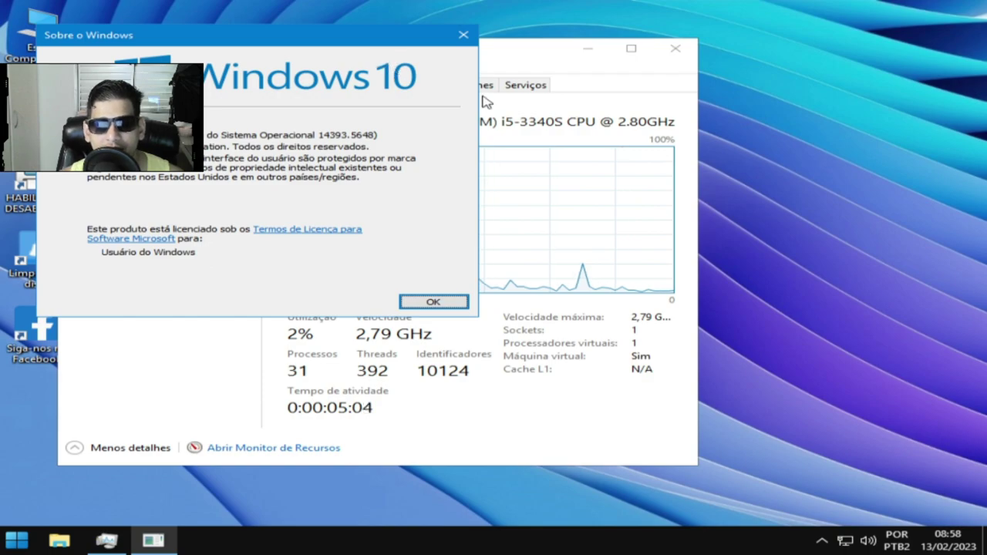
{"action": "left_click", "coordinate": [455, 36]}
{"action": "left_click", "coordinate": [673, 48]}
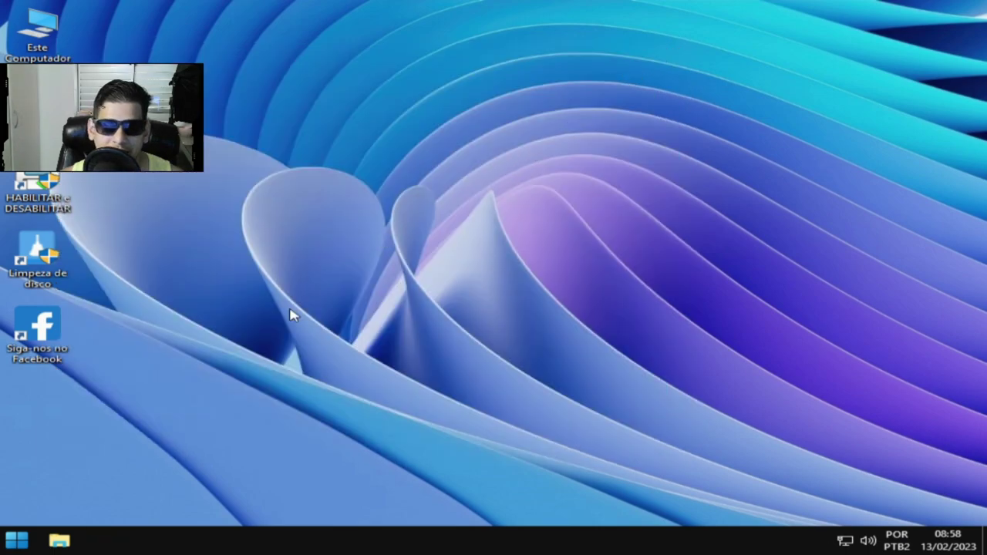
{"action": "left_click", "coordinate": [17, 540]}
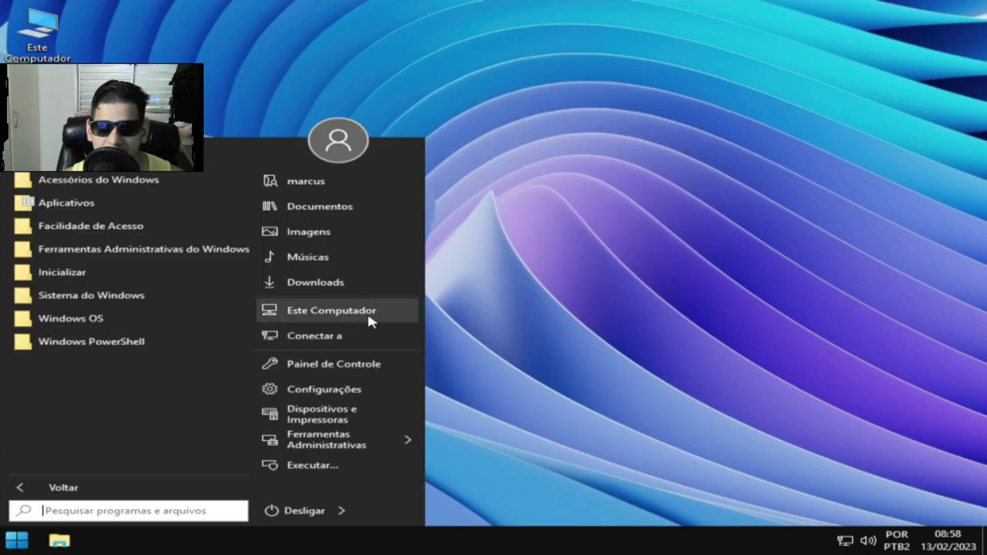
{"action": "left_click", "coordinate": [343, 370]}
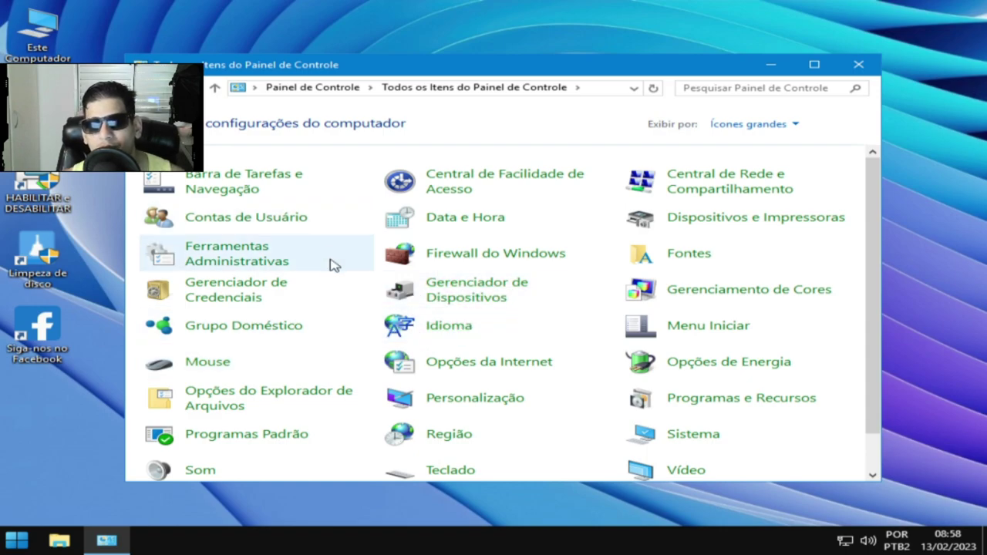
{"action": "left_click", "coordinate": [259, 440]}
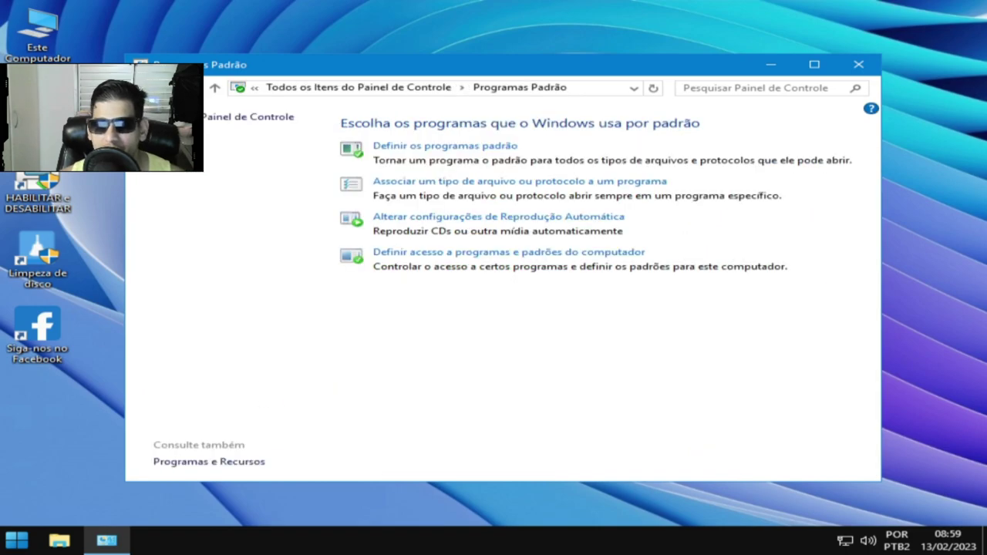
{"action": "left_click", "coordinate": [142, 87]}
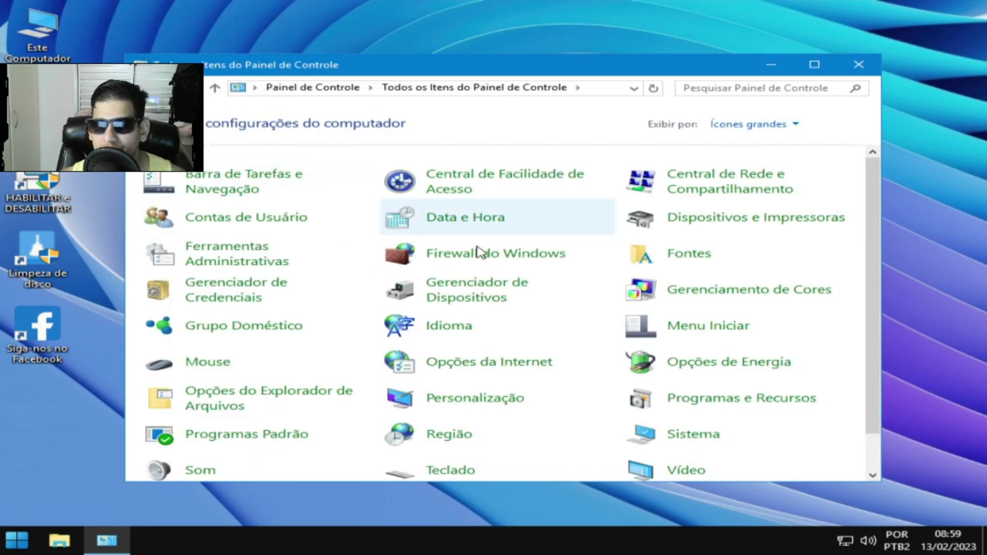
{"action": "scroll", "coordinate": [602, 382], "scroll_direction": "down", "scroll_amount": 1}
{"action": "scroll", "coordinate": [601, 382], "scroll_direction": "down", "scroll_amount": 1}
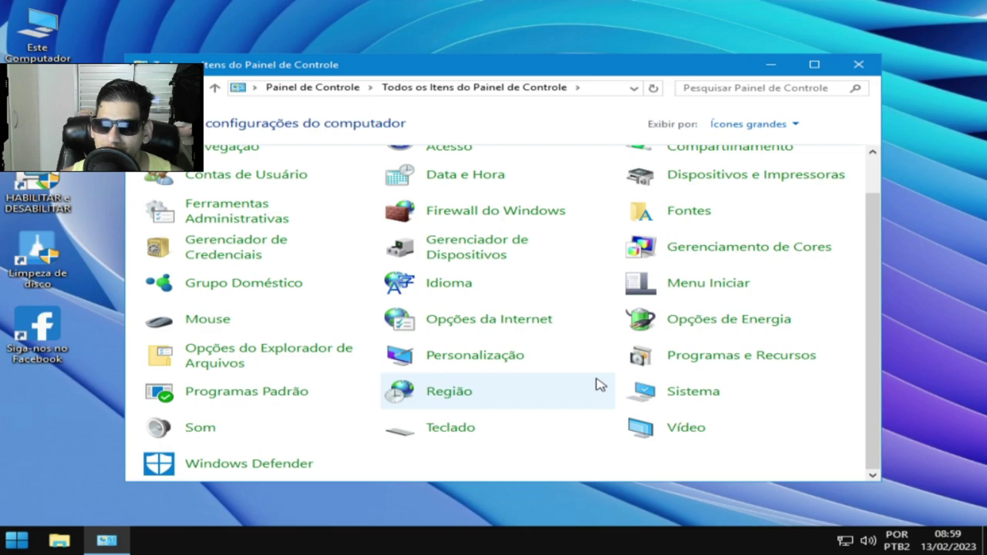
{"action": "left_click", "coordinate": [782, 368]}
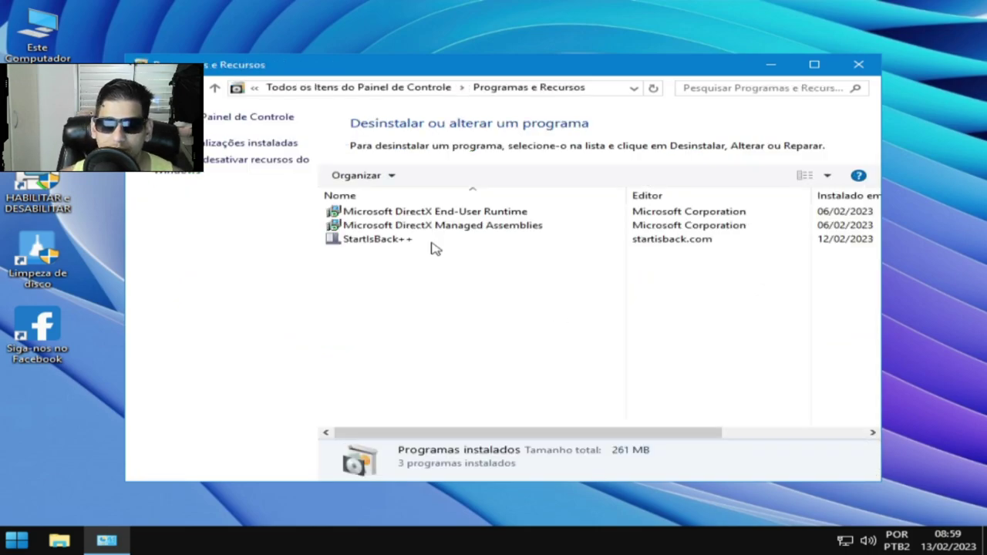
{"action": "left_click", "coordinate": [210, 144]}
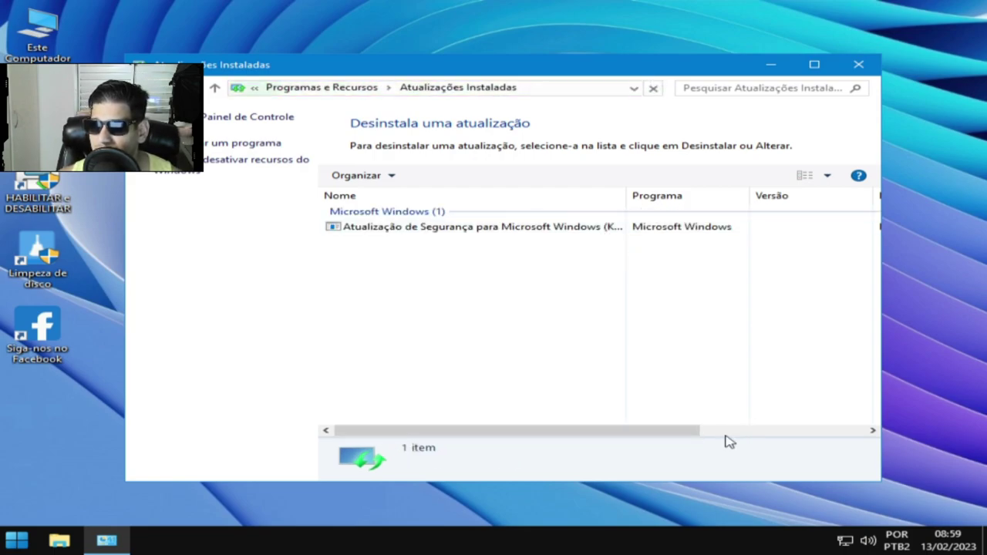
{"action": "left_click_drag", "start_coordinate": [674, 432], "coordinate": [864, 431]}
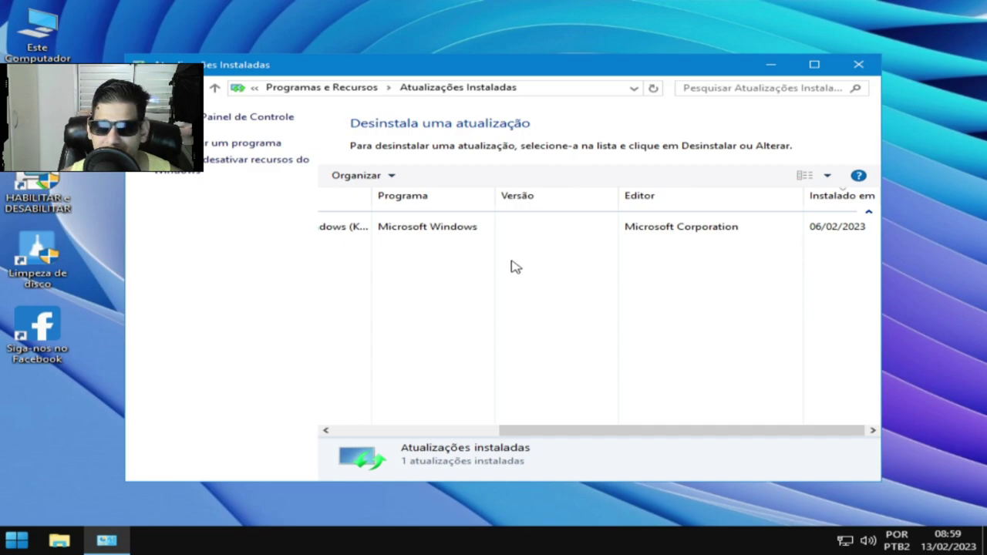
{"action": "left_click", "coordinate": [858, 65]}
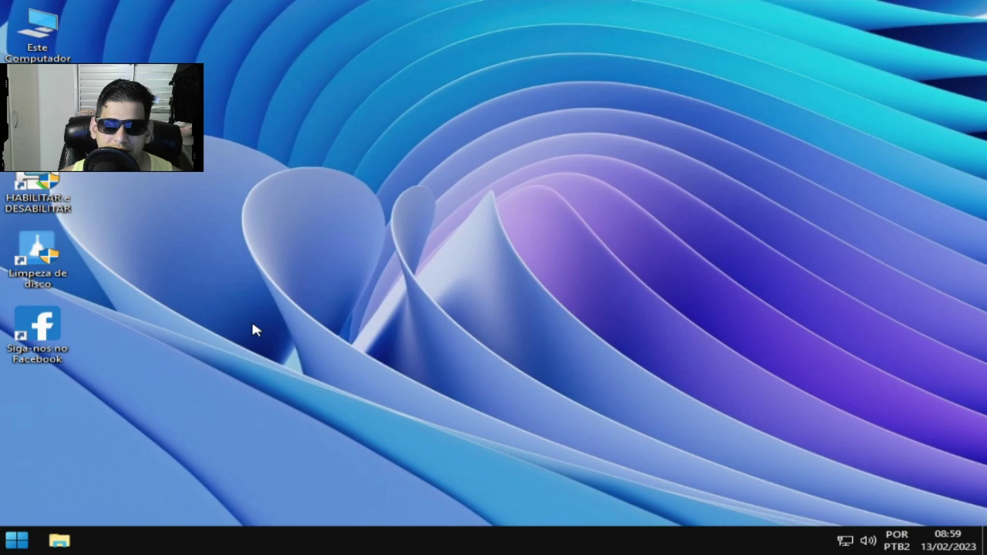
{"action": "left_click", "coordinate": [13, 540]}
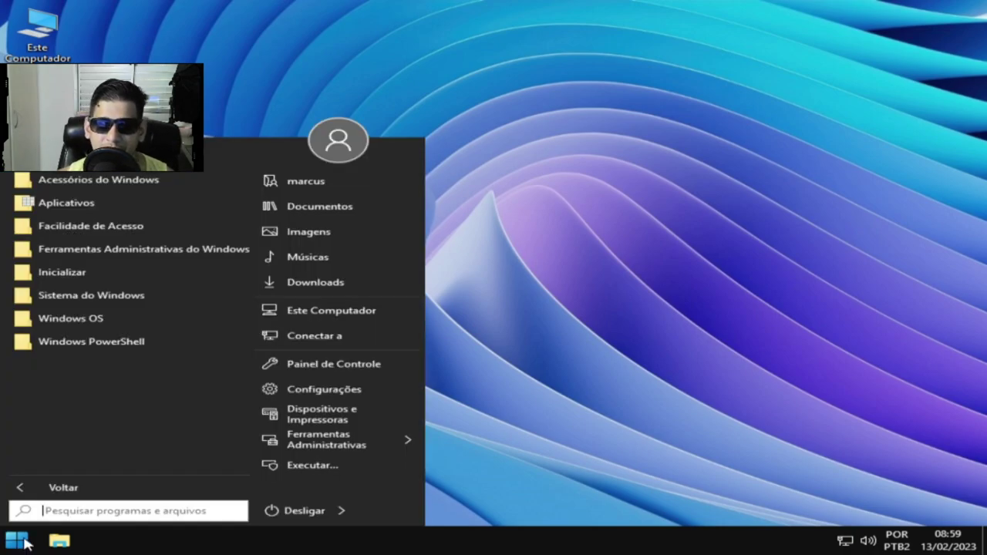
{"action": "left_click", "coordinate": [339, 439]}
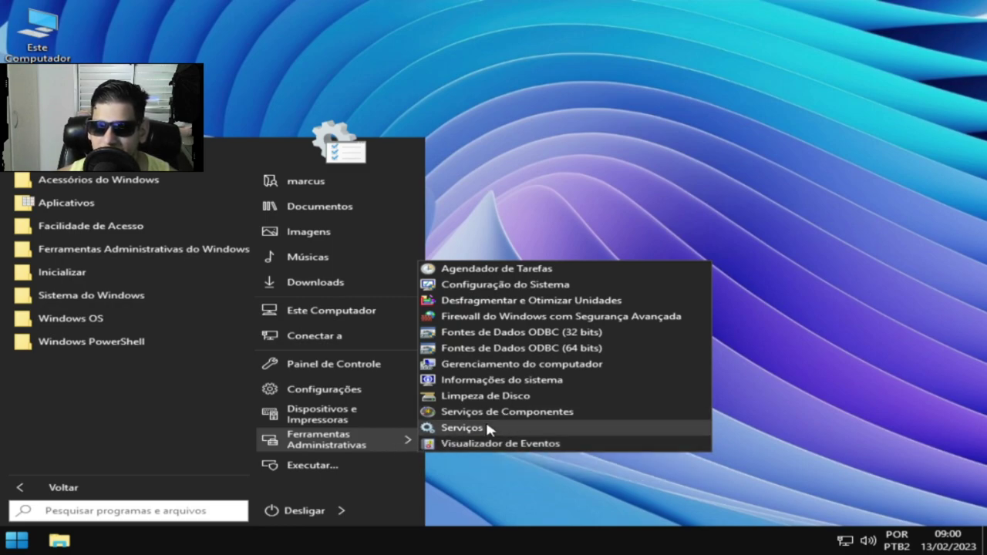
Step: Launch the Limpeza de disco tool from its desktop shortcut
{"action": "left_click", "coordinate": [501, 137]}
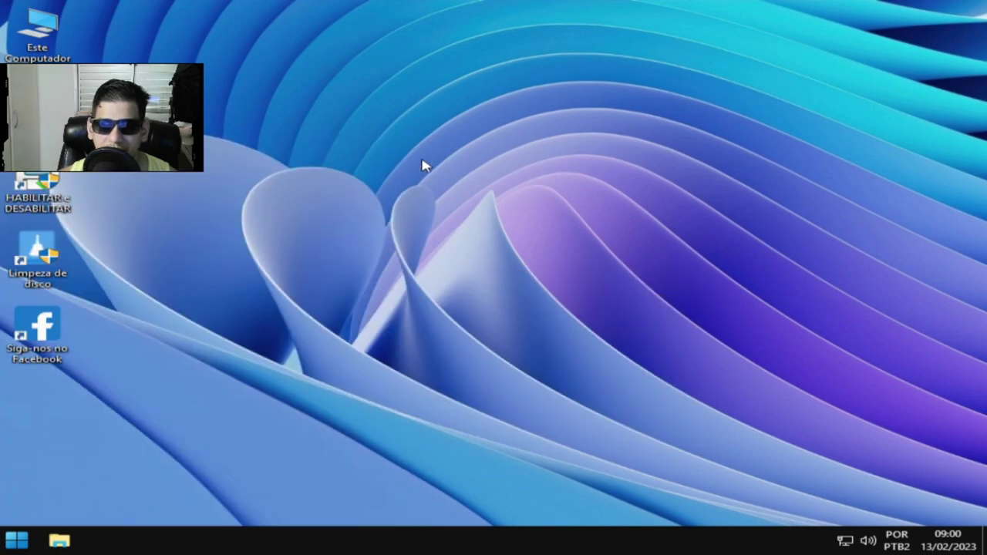
{"action": "left_click", "coordinate": [35, 282]}
{"action": "double_click", "coordinate": [35, 279]}
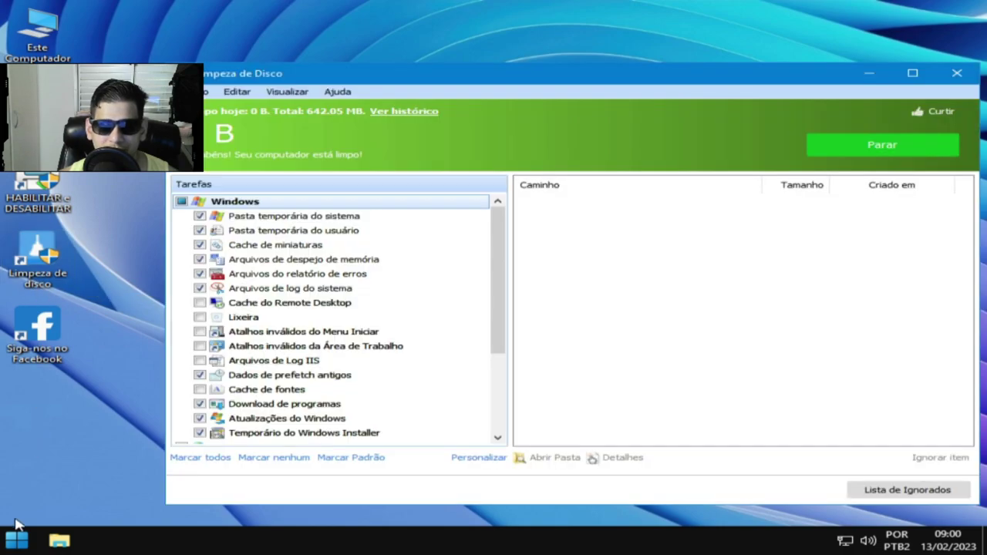
Step: Expand the Start menu's Windows OS, Navegador and Zip & RAR folders
{"action": "left_click", "coordinate": [17, 540]}
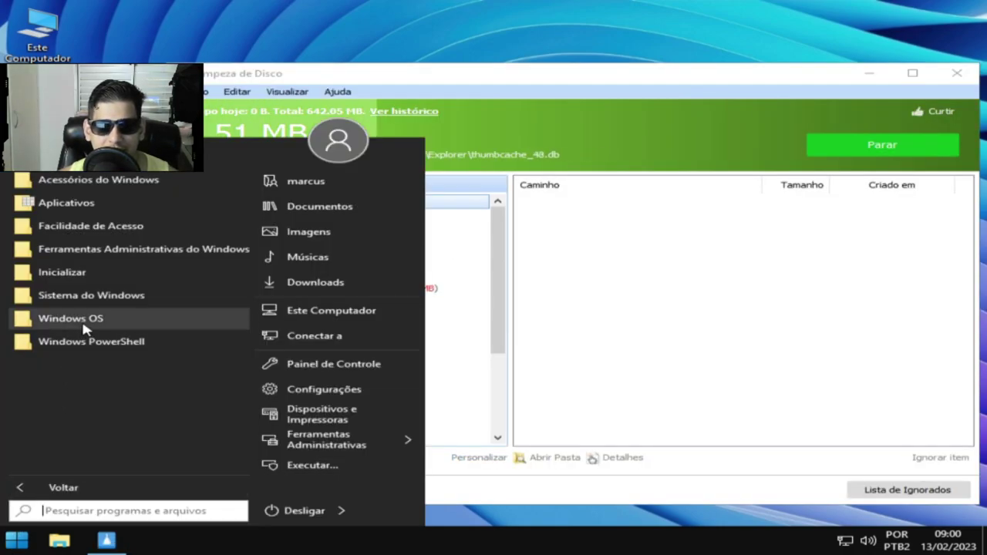
{"action": "left_click", "coordinate": [154, 318]}
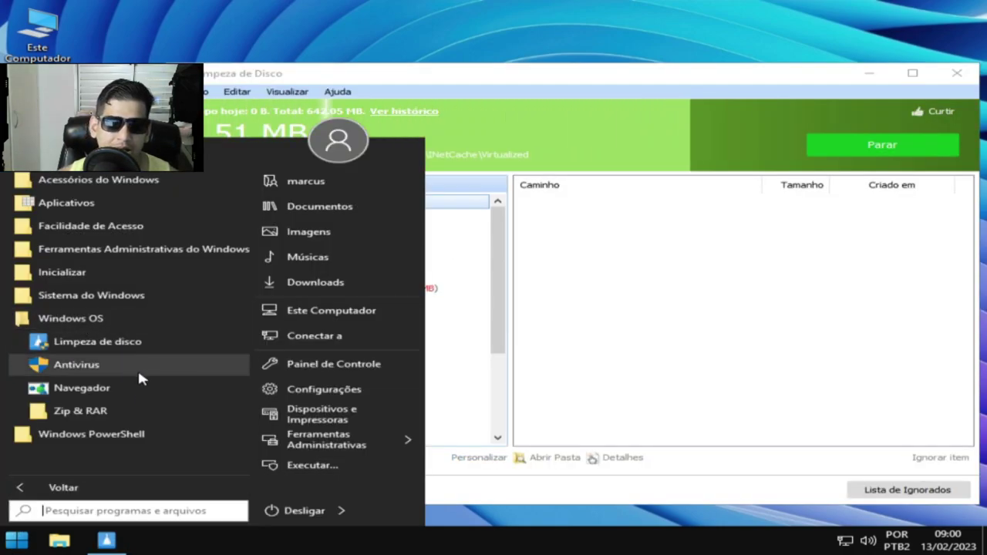
{"action": "left_click", "coordinate": [98, 384]}
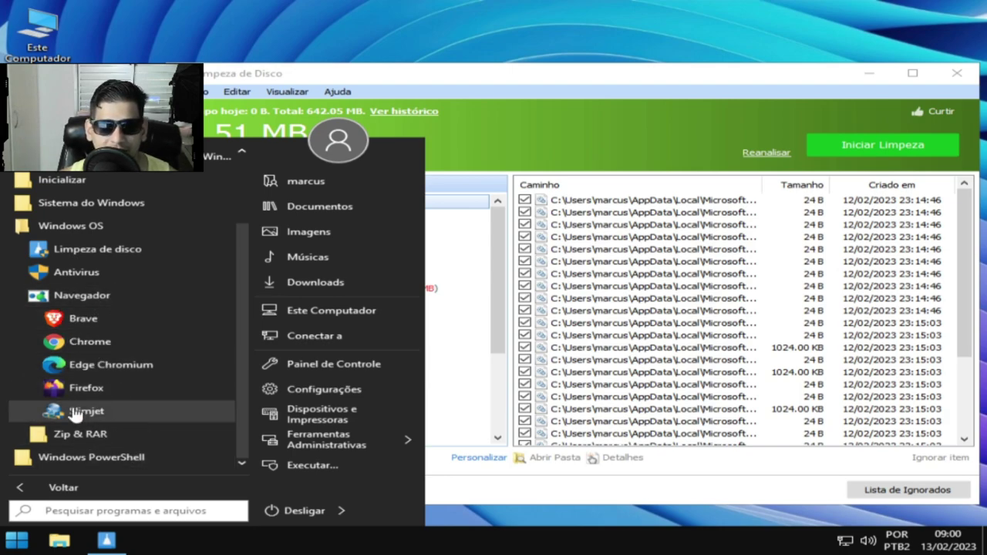
{"action": "left_click", "coordinate": [58, 436]}
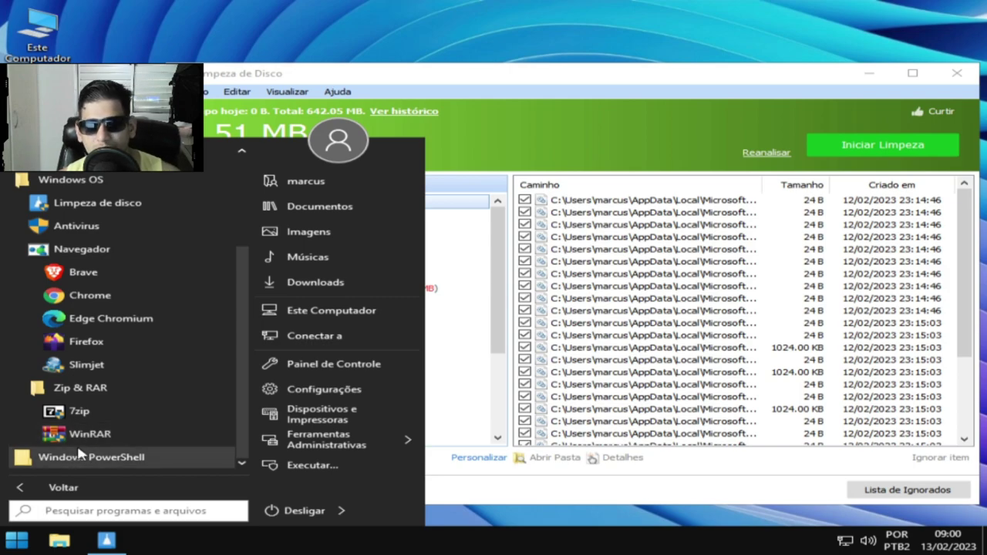
{"action": "scroll", "coordinate": [124, 462], "scroll_direction": "up", "scroll_amount": 2}
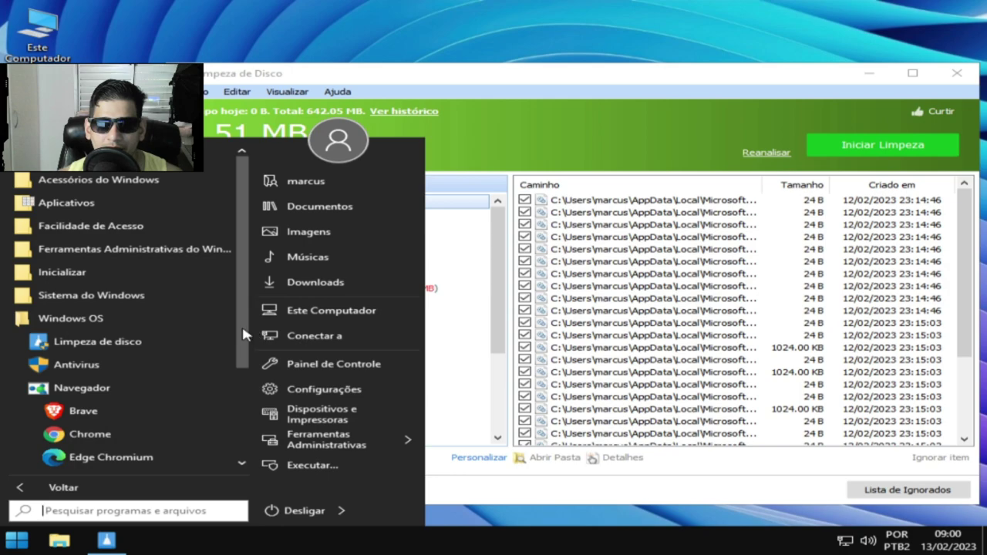
{"action": "scroll", "coordinate": [245, 351], "scroll_direction": "down", "scroll_amount": 6}
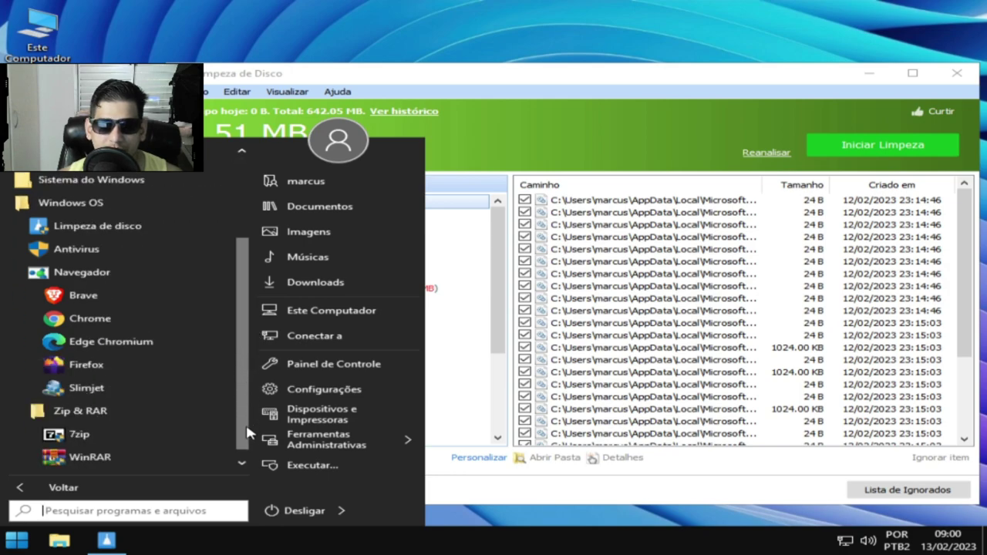
Step: View the Temas page in Personalization settings, then close Settings
{"action": "right_click", "coordinate": [90, 69]}
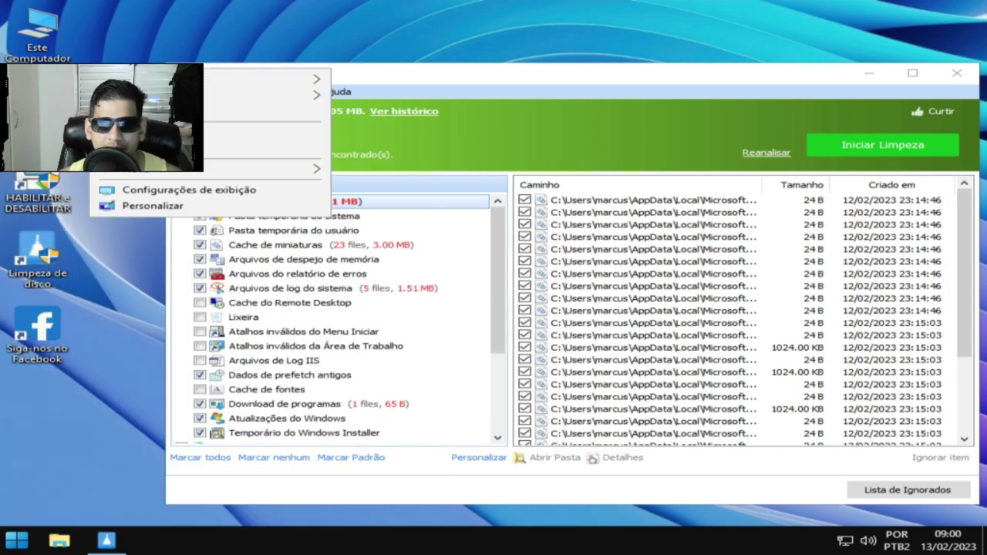
{"action": "left_click", "coordinate": [153, 206]}
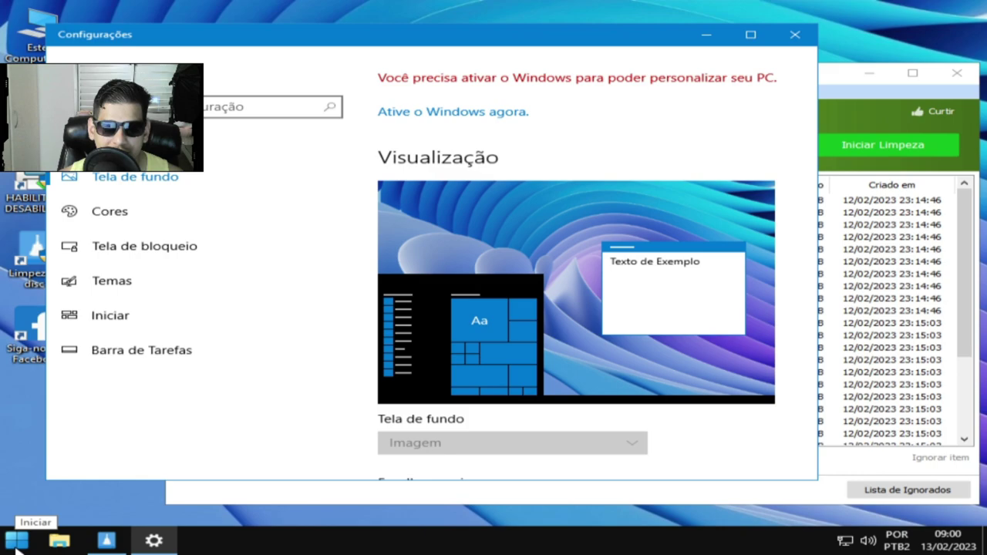
{"action": "left_click", "coordinate": [16, 541]}
{"action": "left_click", "coordinate": [27, 543]}
{"action": "left_click", "coordinate": [27, 542]}
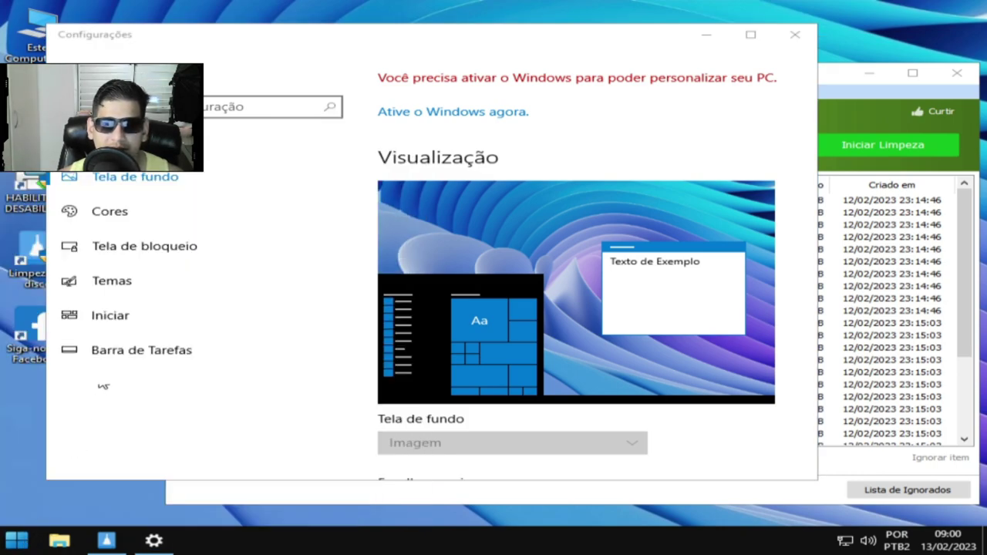
{"action": "left_click", "coordinate": [147, 295]}
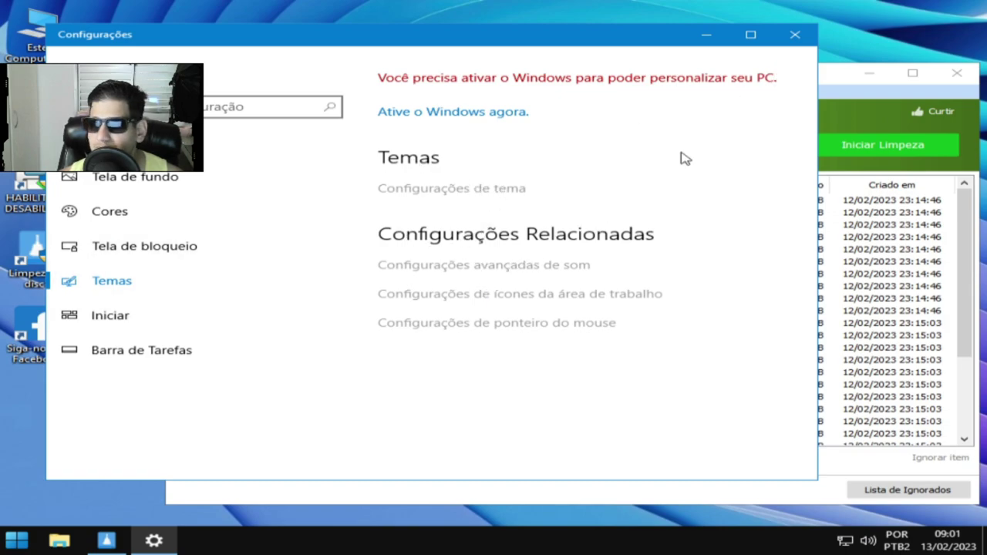
{"action": "left_click", "coordinate": [795, 34]}
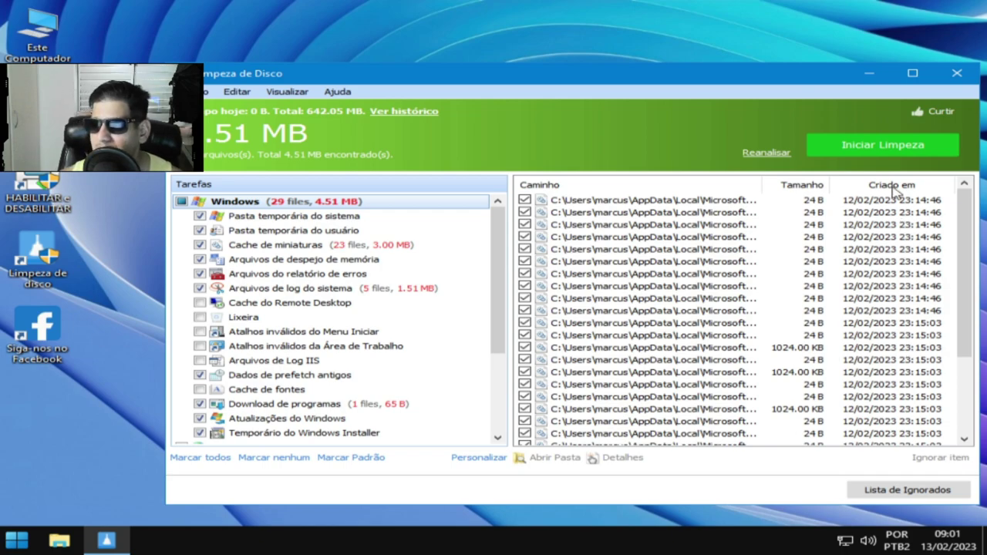
Step: Clean the 4.51 MB of junk files and scroll down the Tarefas list
{"action": "left_click", "coordinate": [887, 145]}
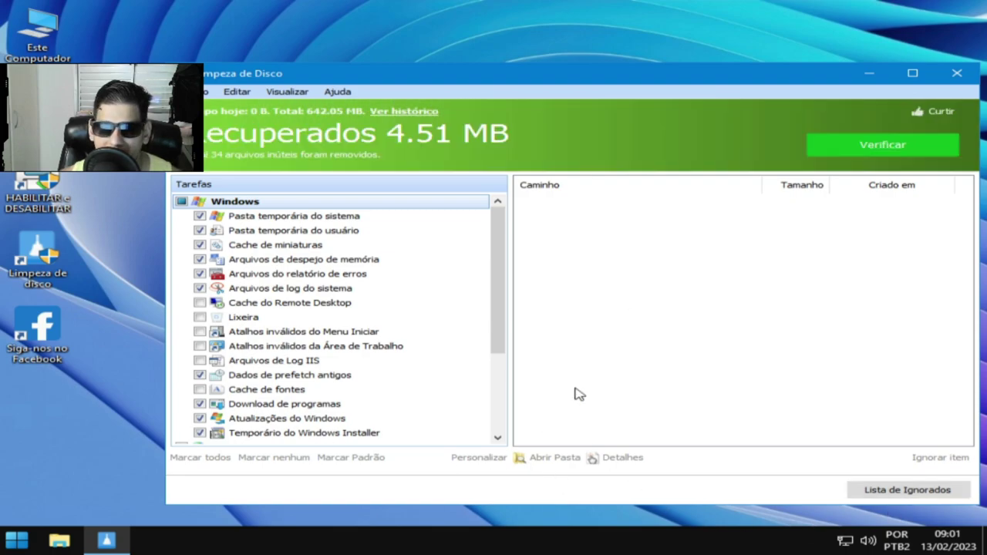
{"action": "left_click_drag", "start_coordinate": [499, 312], "coordinate": [476, 419]}
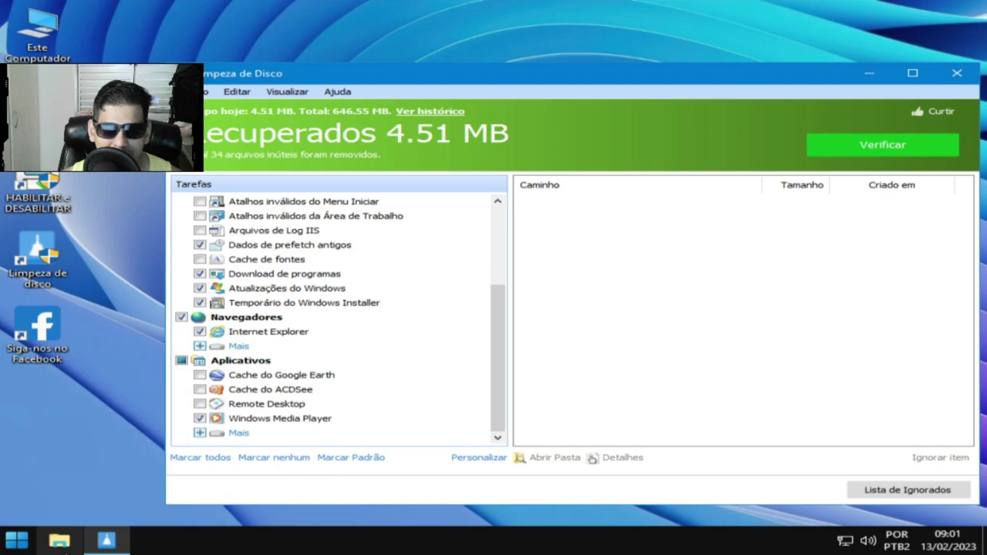
Step: Launch the Loja store app from the Start menu's Aplicativos folder
{"action": "left_click", "coordinate": [17, 540]}
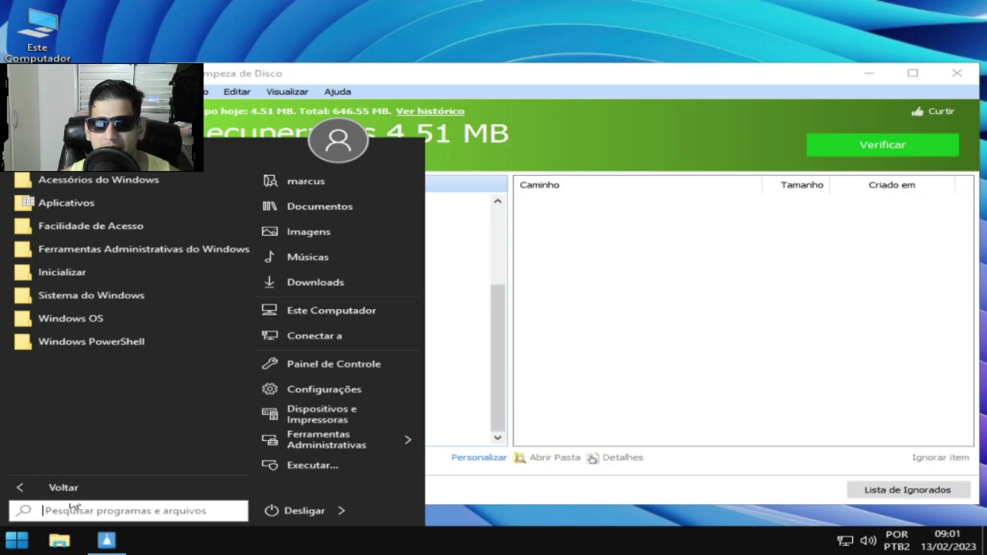
{"action": "left_click", "coordinate": [82, 205]}
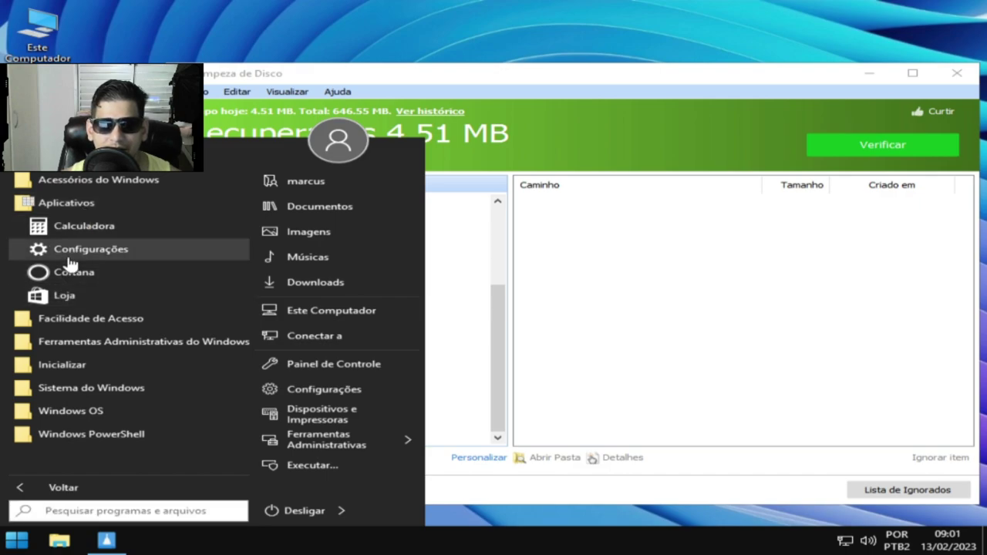
{"action": "left_click", "coordinate": [68, 297]}
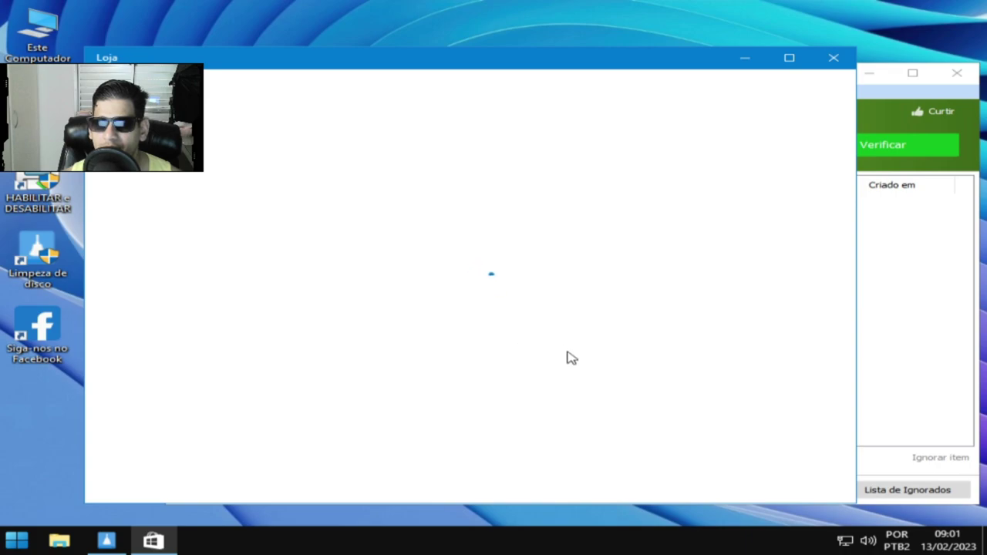
Step: Open Task Manager and view its Detalhes and Serviços tabs
{"action": "right_click", "coordinate": [533, 540]}
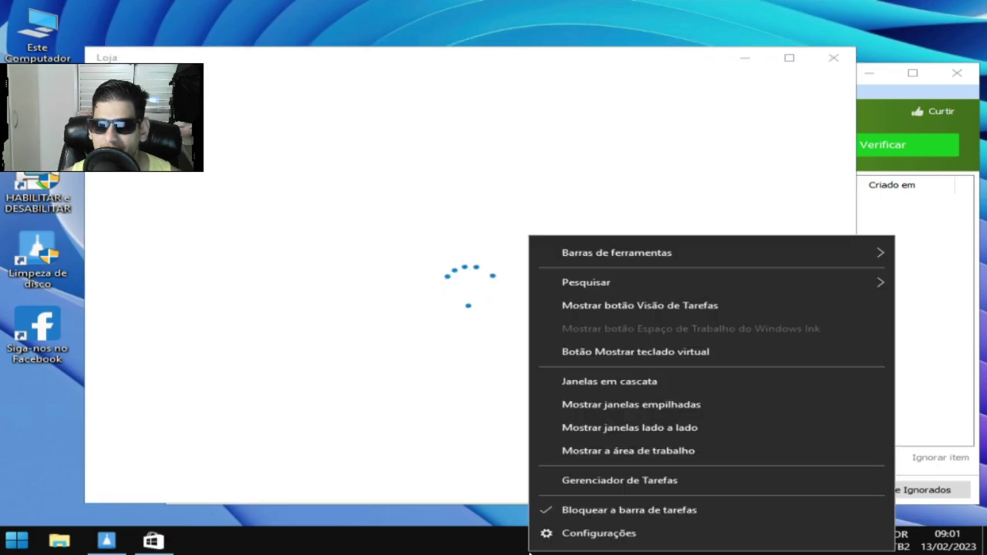
{"action": "left_click", "coordinate": [640, 481]}
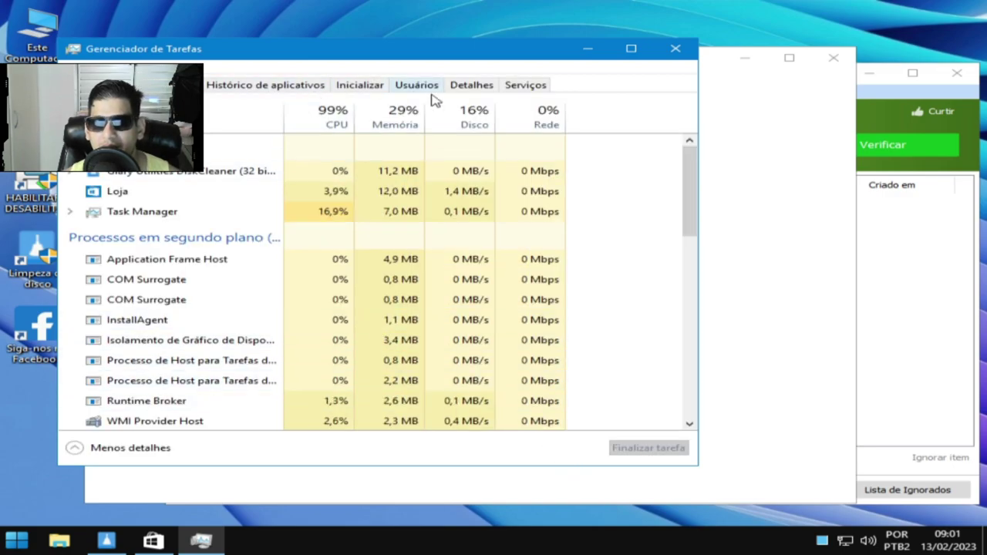
{"action": "left_click", "coordinate": [472, 86]}
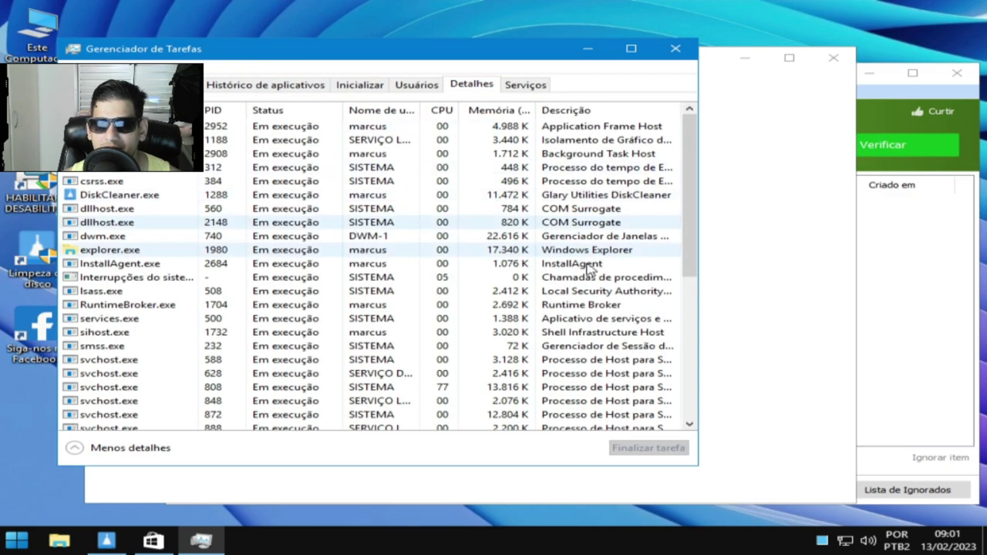
{"action": "left_click", "coordinate": [529, 85]}
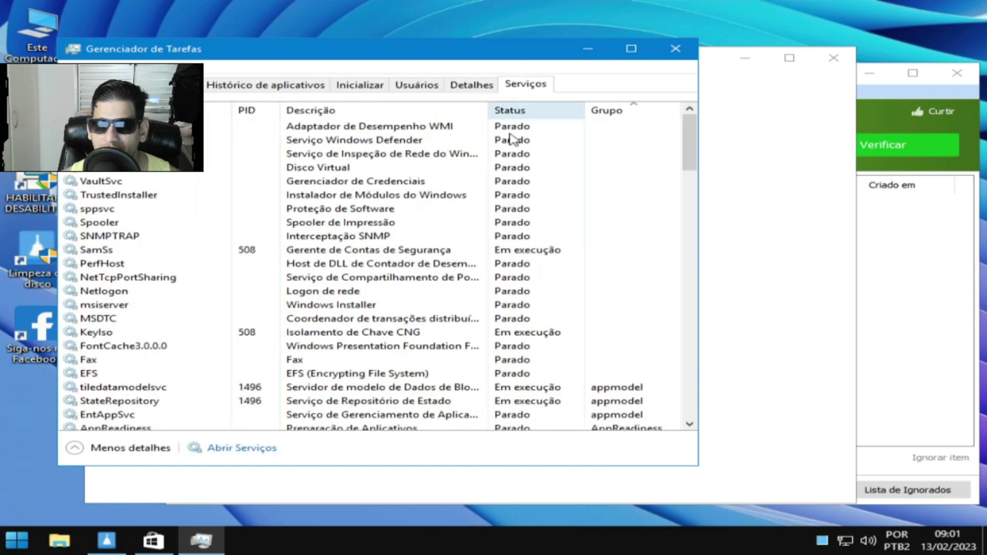
Step: Open the Services console and inspect the Windows Update service properties
{"action": "left_click", "coordinate": [227, 453]}
{"action": "scroll", "coordinate": [355, 436], "scroll_direction": "down", "scroll_amount": 2}
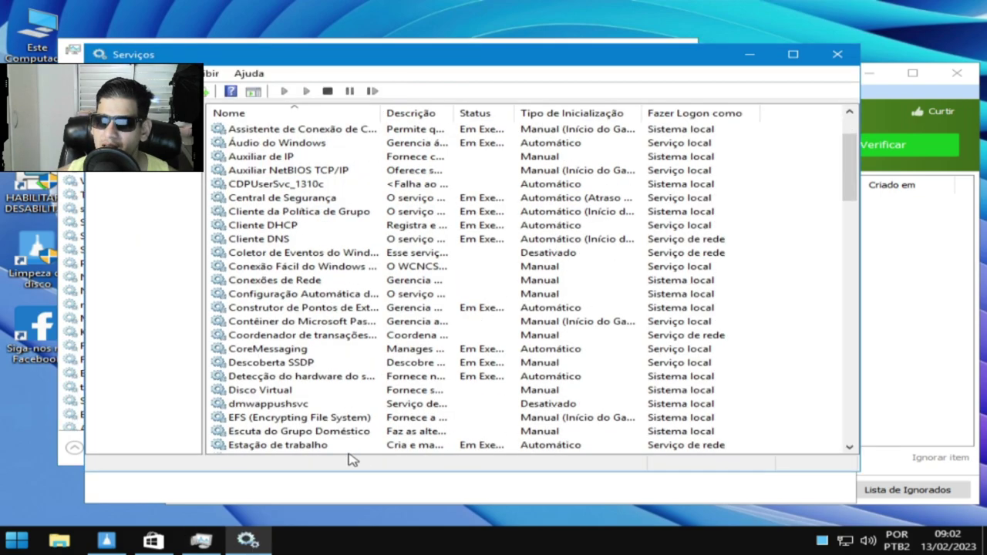
{"action": "left_click", "coordinate": [370, 362]}
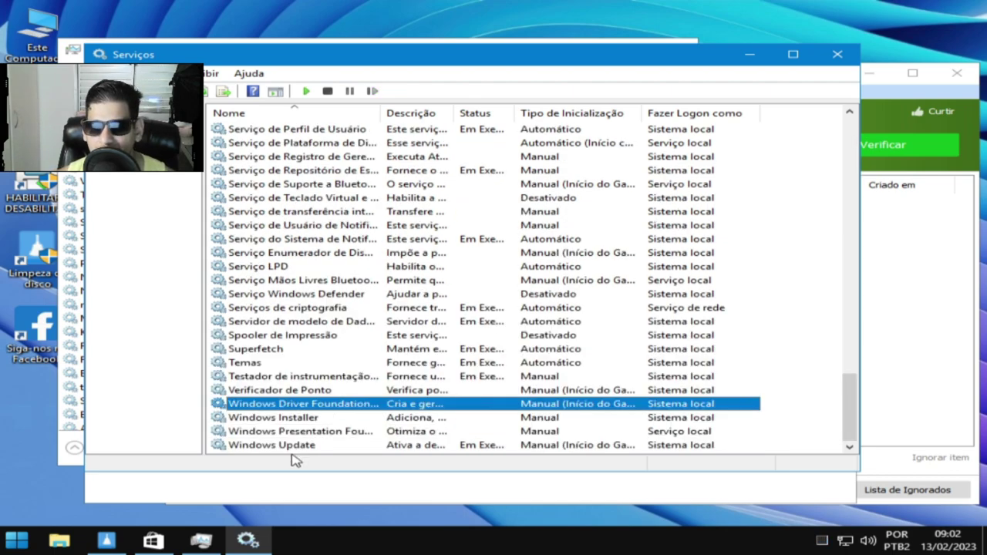
{"action": "double_click", "coordinate": [302, 450]}
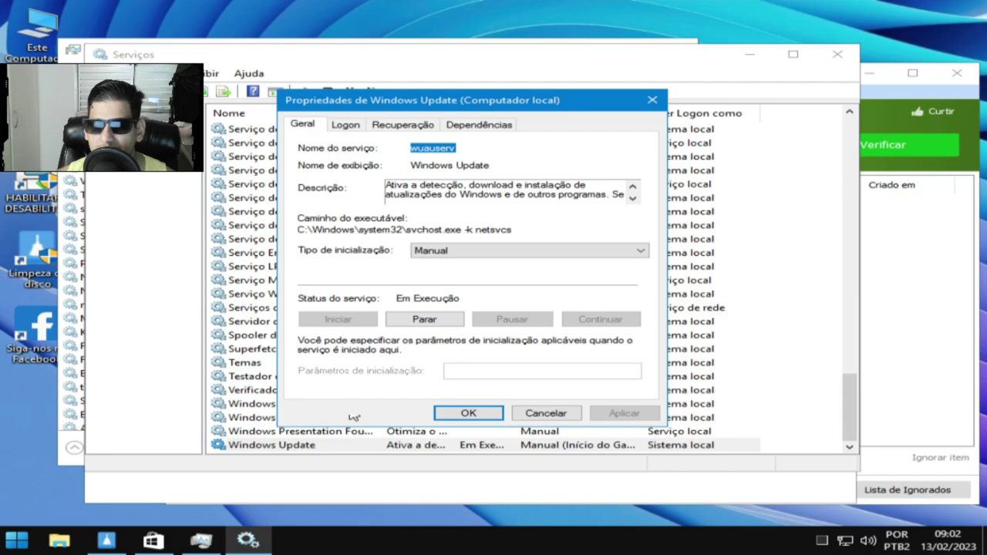
{"action": "left_click", "coordinate": [653, 100]}
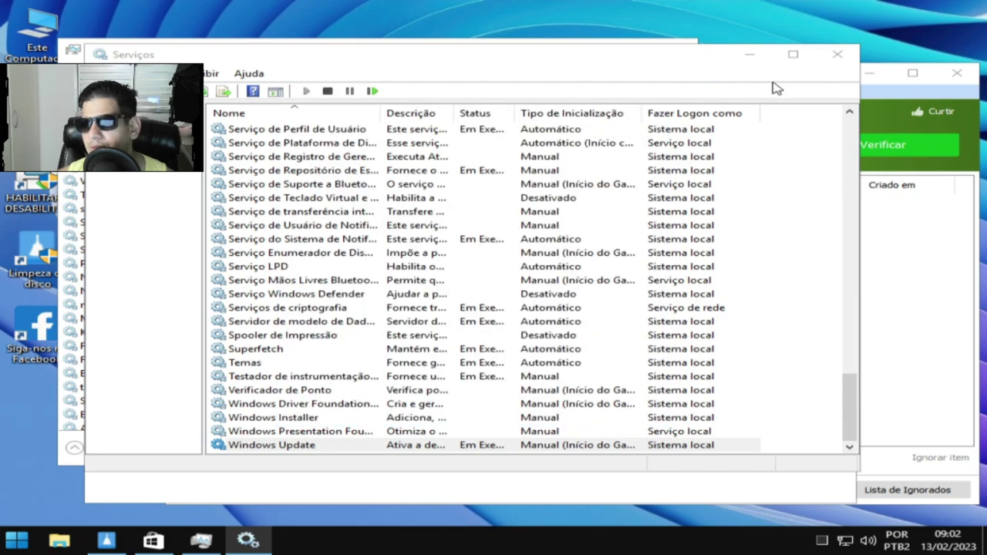
Step: Close Services, Task Manager and the Loja app, and minimize the disk cleaner
{"action": "left_click", "coordinate": [838, 55]}
{"action": "left_click", "coordinate": [698, 212]}
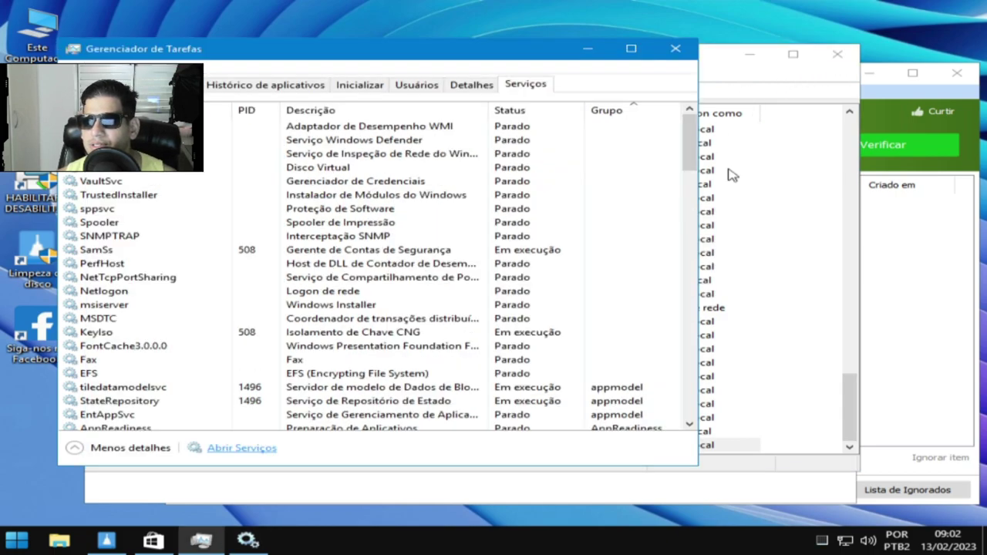
{"action": "left_click", "coordinate": [675, 50]}
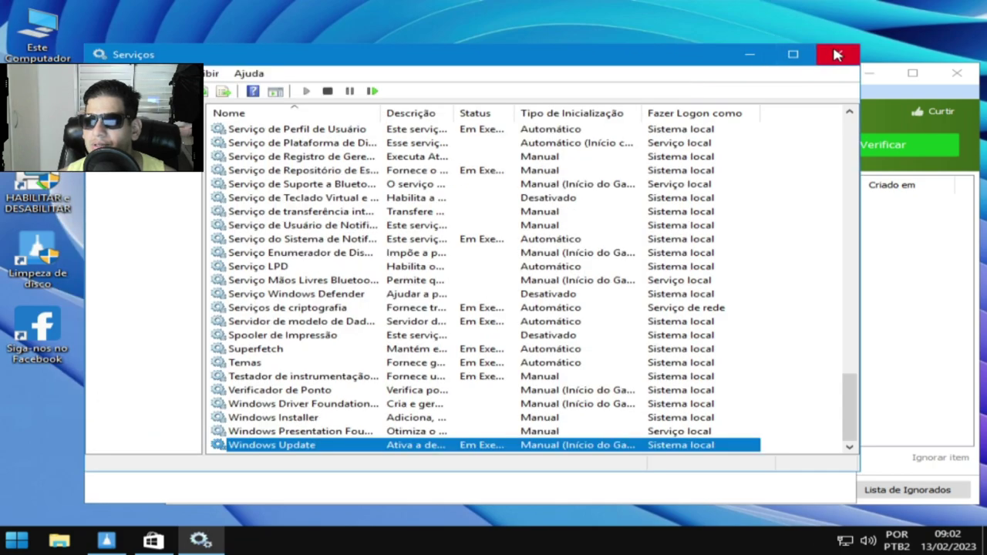
{"action": "left_click", "coordinate": [838, 54]}
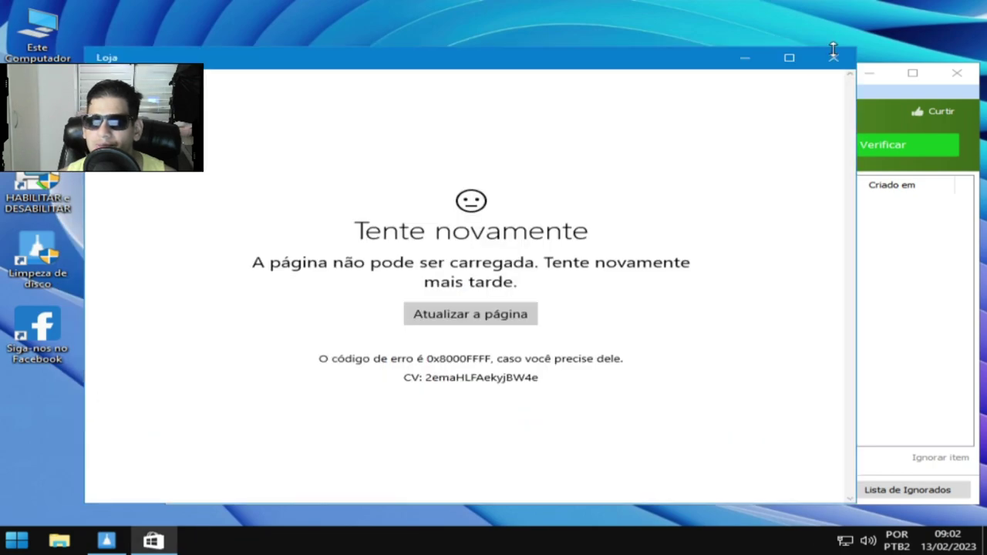
{"action": "left_click", "coordinate": [498, 323]}
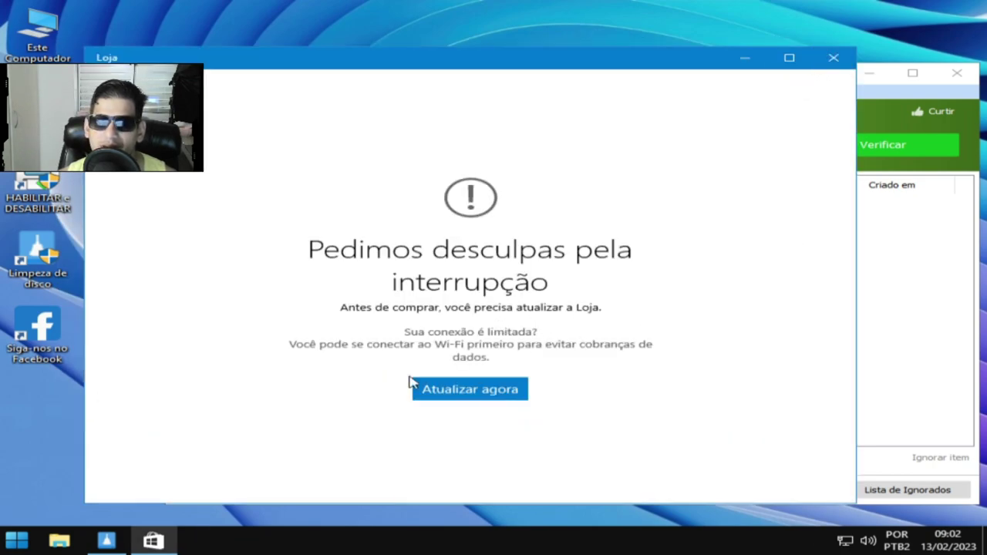
{"action": "left_click", "coordinate": [833, 57]}
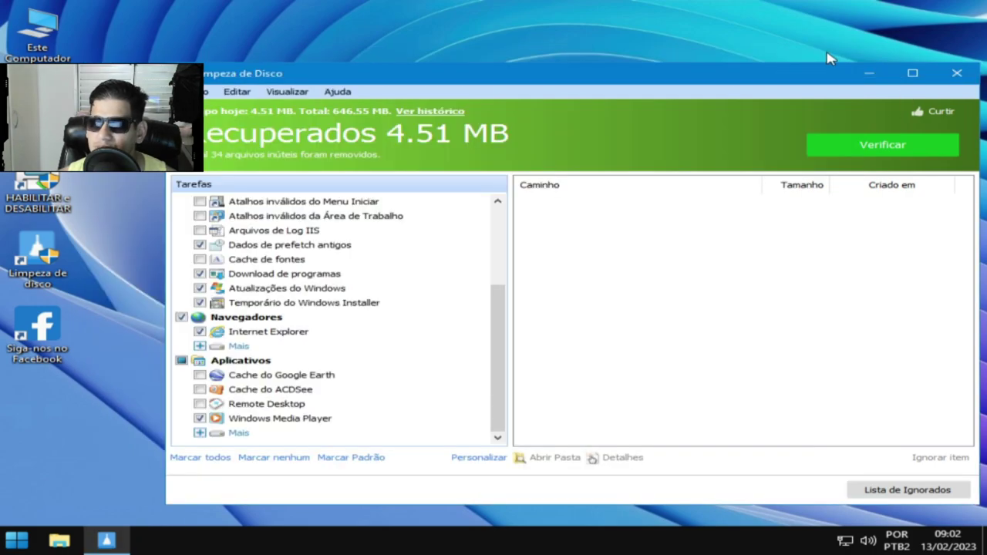
{"action": "left_click", "coordinate": [869, 74]}
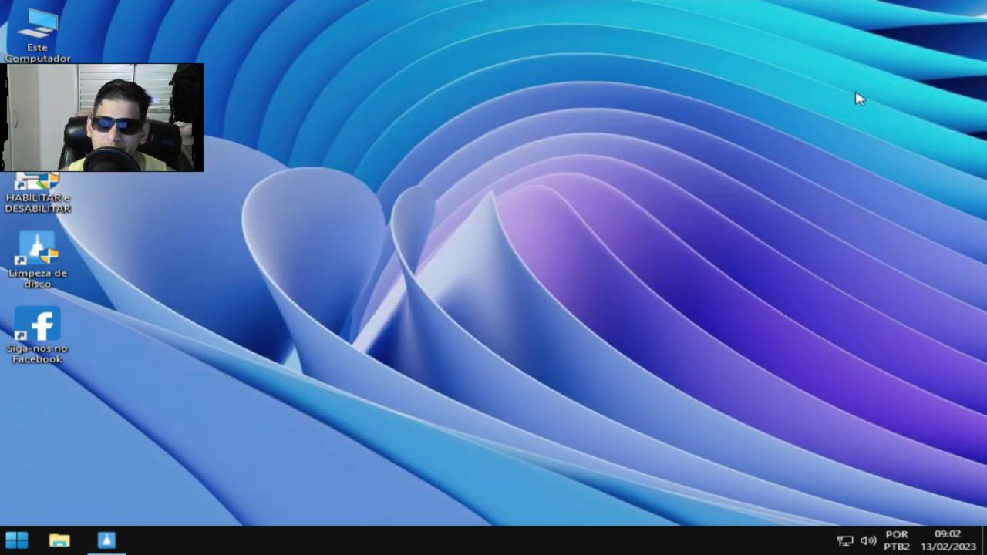
Step: Right-click an empty desktop spot to show the View, Sort, New and Personalize menu
{"action": "right_click", "coordinate": [354, 291]}
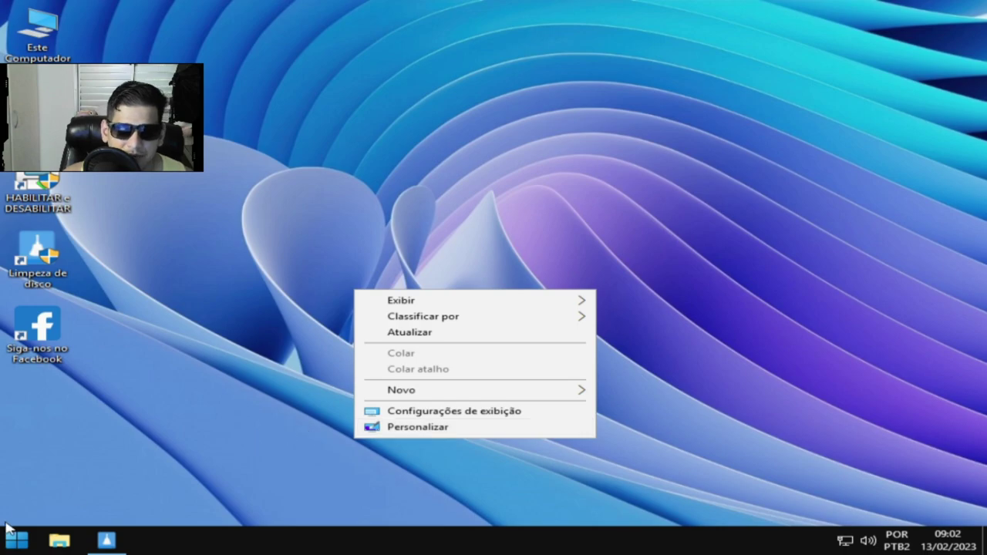
Step: Navigate File Explorer to C:\Arquivos de Programas (x86)\StartIsBack
{"action": "left_click", "coordinate": [54, 545]}
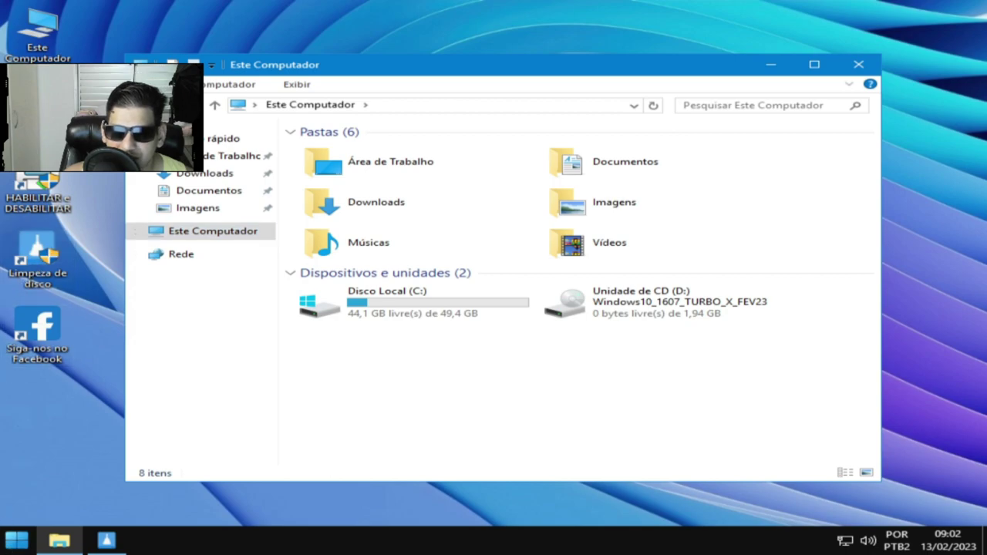
{"action": "key", "text": "super"}
{"action": "left_click", "coordinate": [475, 374]}
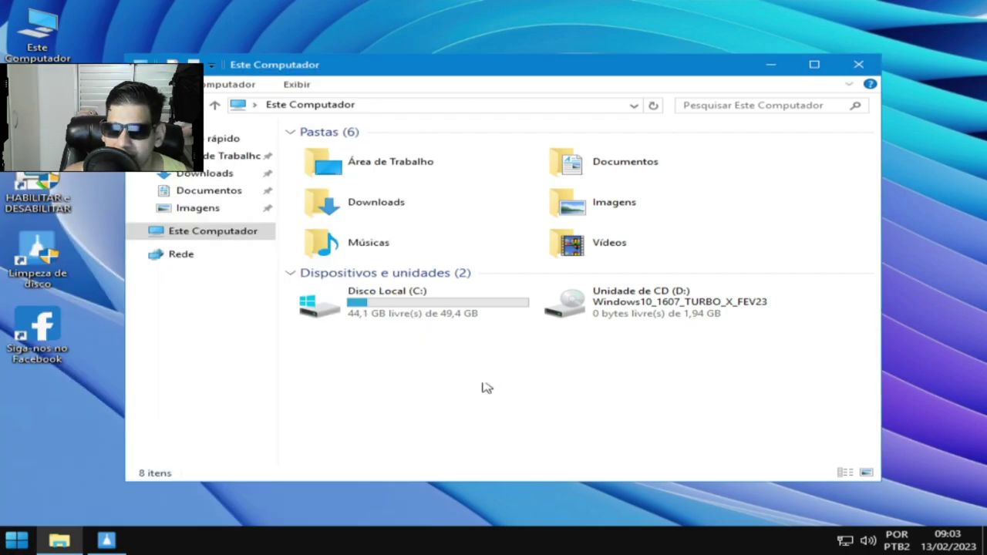
{"action": "double_click", "coordinate": [403, 299]}
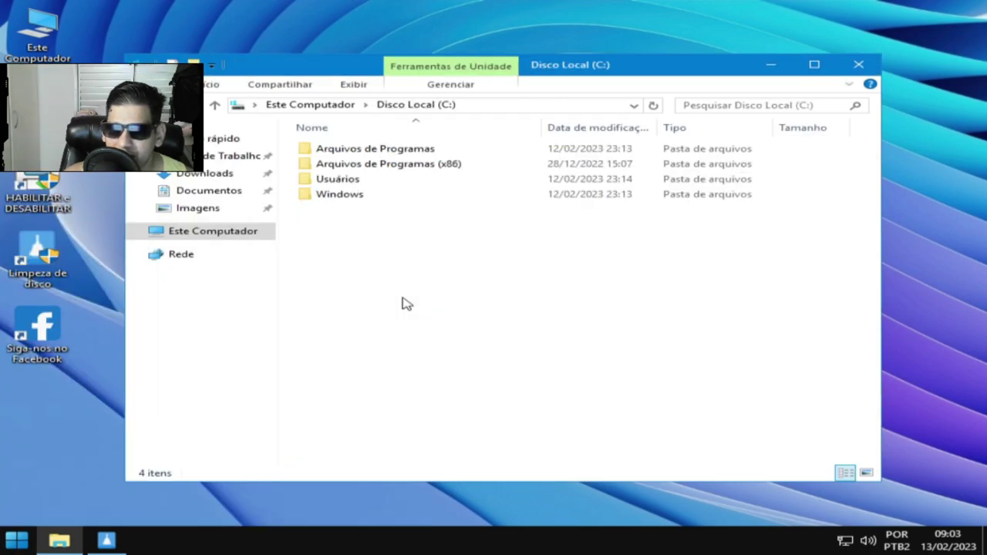
{"action": "double_click", "coordinate": [376, 166]}
{"action": "left_click", "coordinate": [353, 232]}
{"action": "double_click", "coordinate": [351, 230]}
Step: Run StartIsBackCfg, view its menu/Windows key and appearance pages, then close it
{"action": "left_click", "coordinate": [320, 221]}
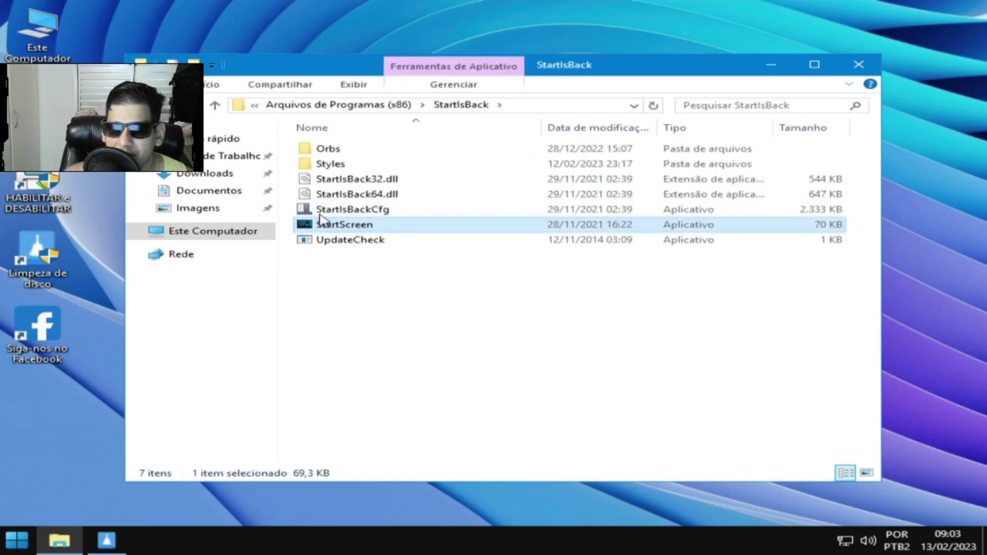
{"action": "double_click", "coordinate": [328, 208]}
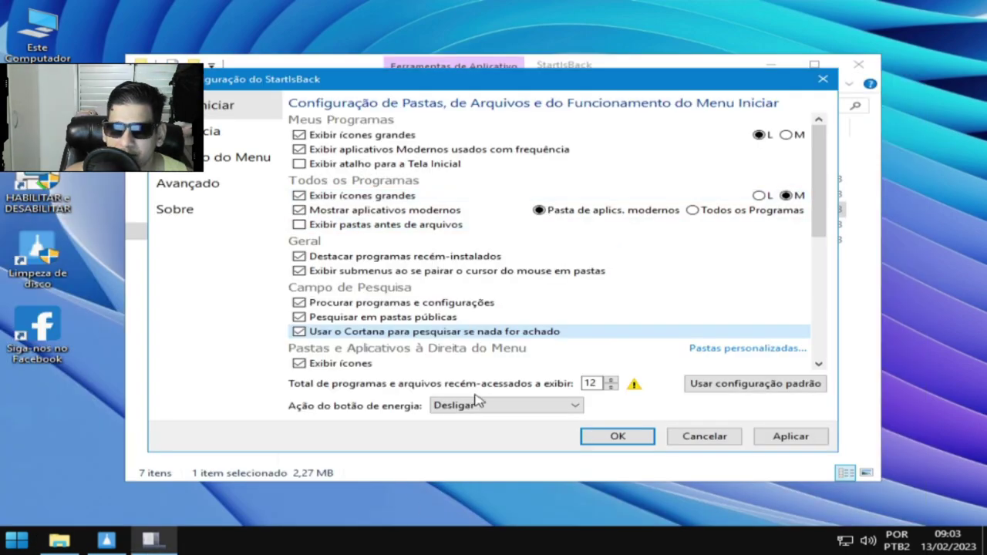
{"action": "left_click", "coordinate": [226, 162]}
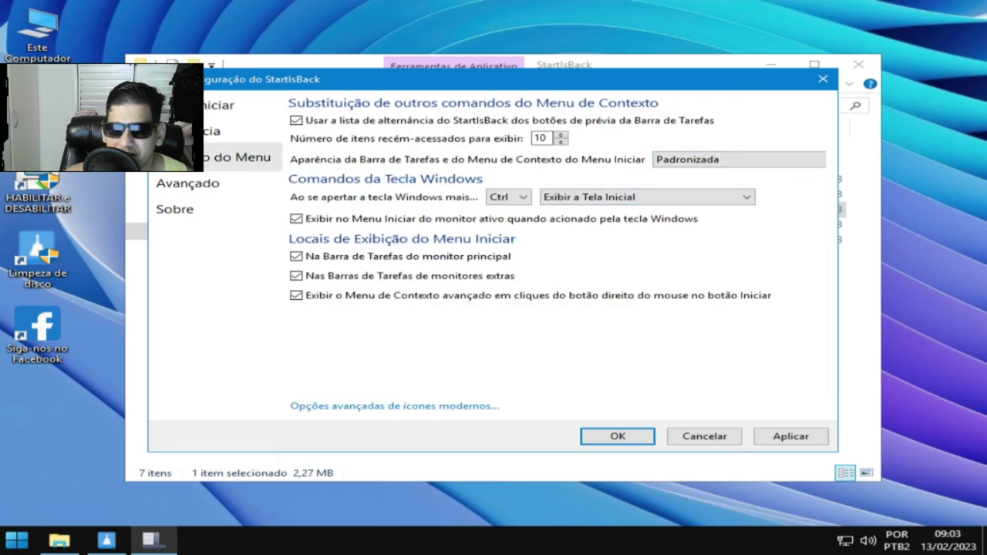
{"action": "left_click", "coordinate": [209, 132]}
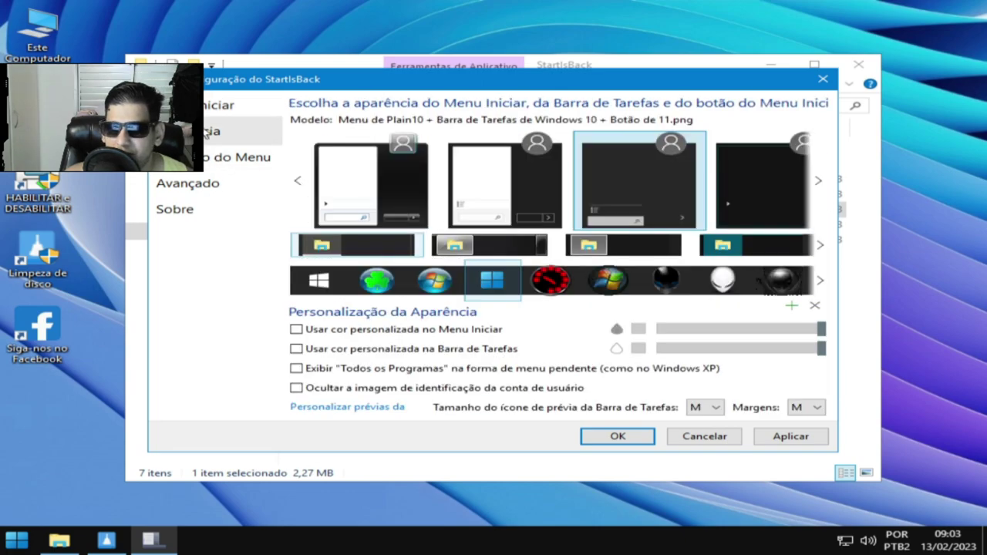
{"action": "left_click", "coordinate": [820, 80]}
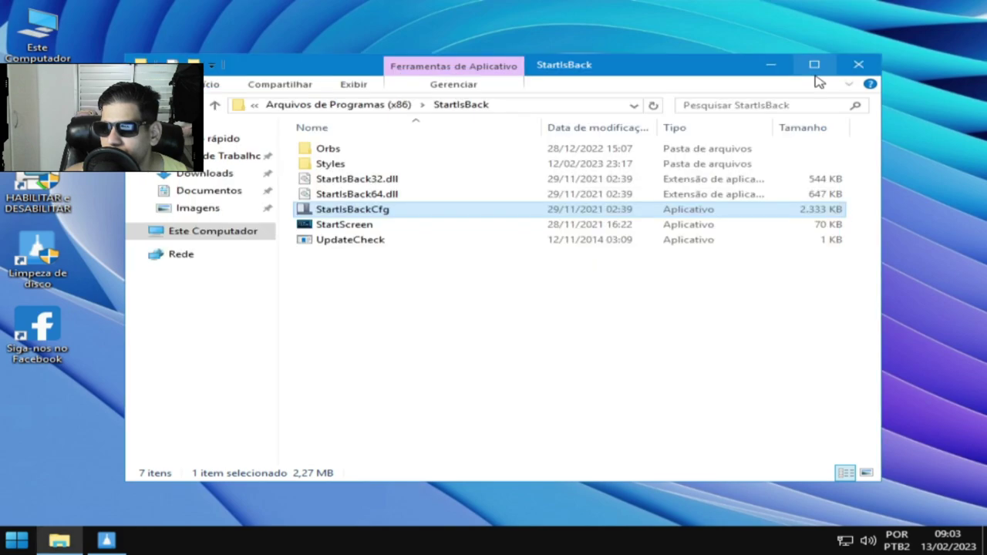
Step: Minimize the File Explorer window to reveal the desktop
{"action": "left_click", "coordinate": [770, 66]}
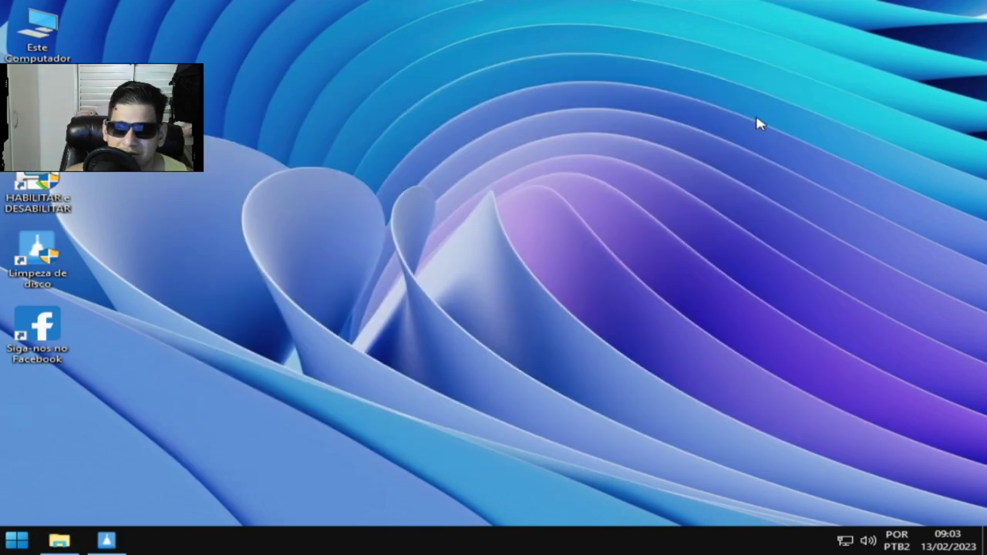